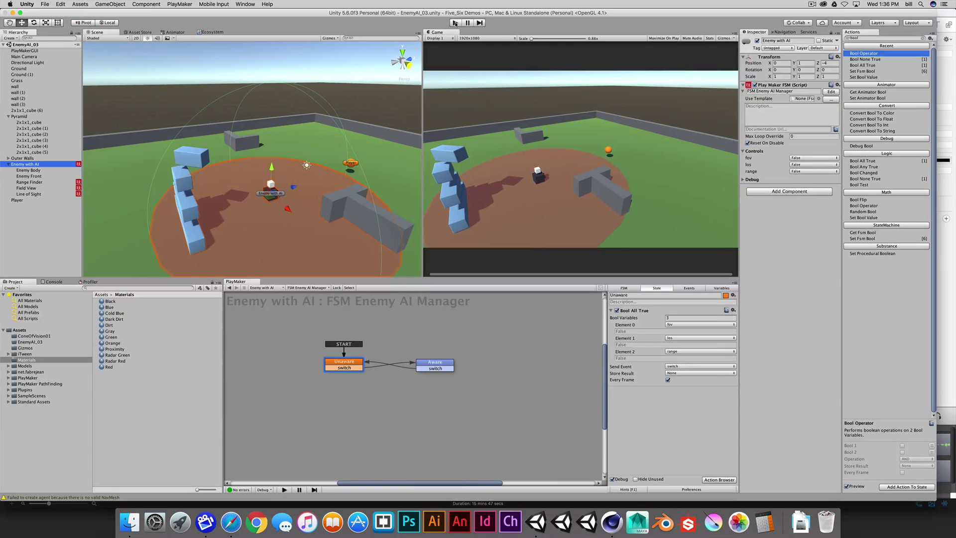
Test-run the scene, then inspect a pyramid cube and the first outer walls
left_click(455, 23)
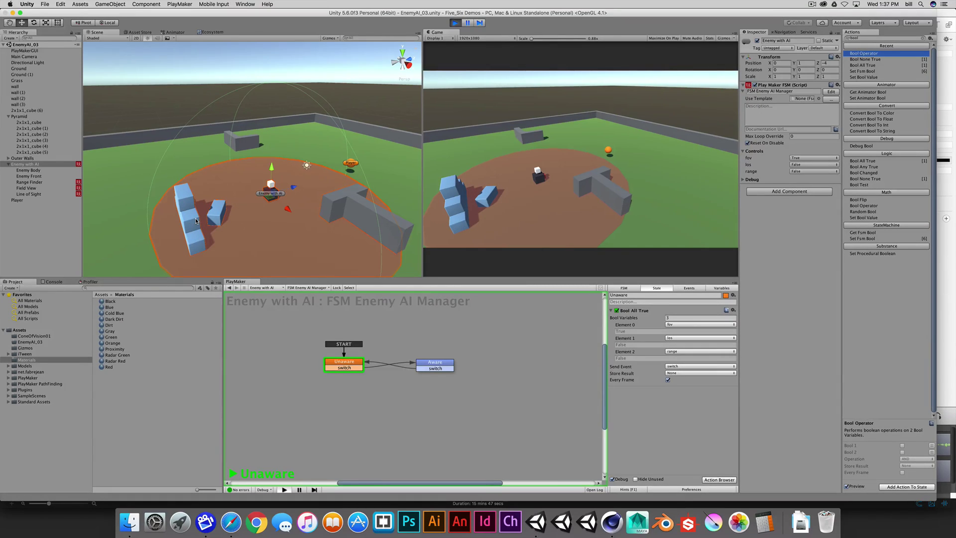
key("super+p")
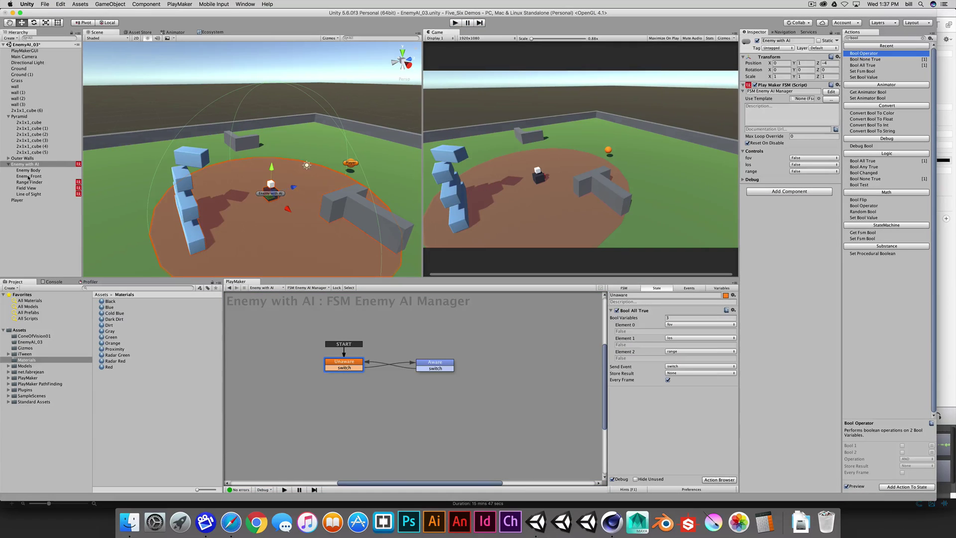
left_click(31, 146)
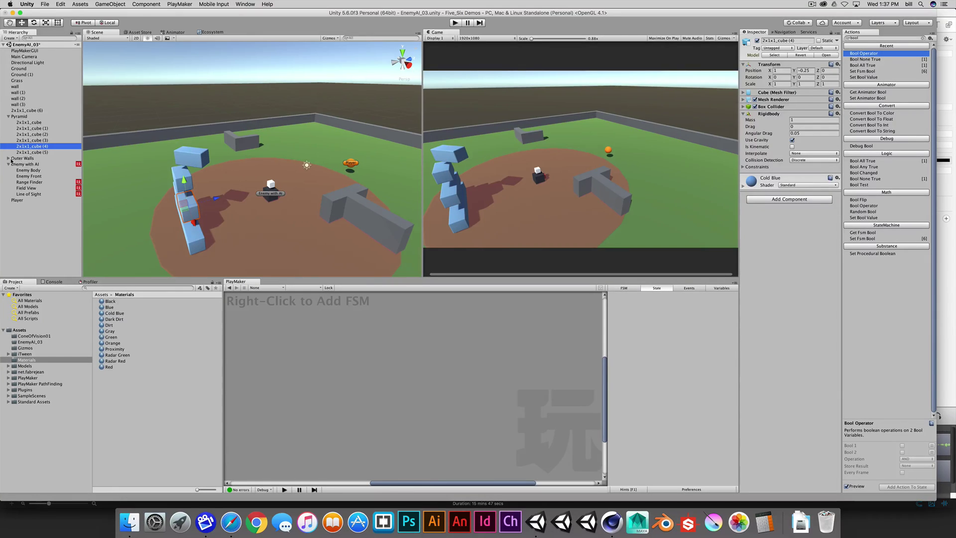
left_click(9, 158)
left_click(22, 165)
left_click(24, 170)
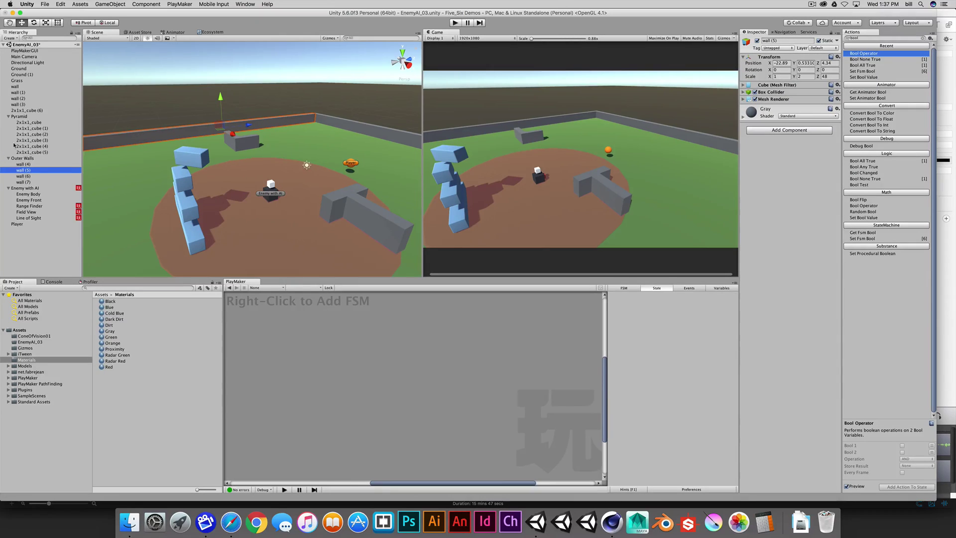
Review the Pyramid group and the inner walls wall to wall (3), ending on the Grass floor
left_click(20, 117)
key("Left")
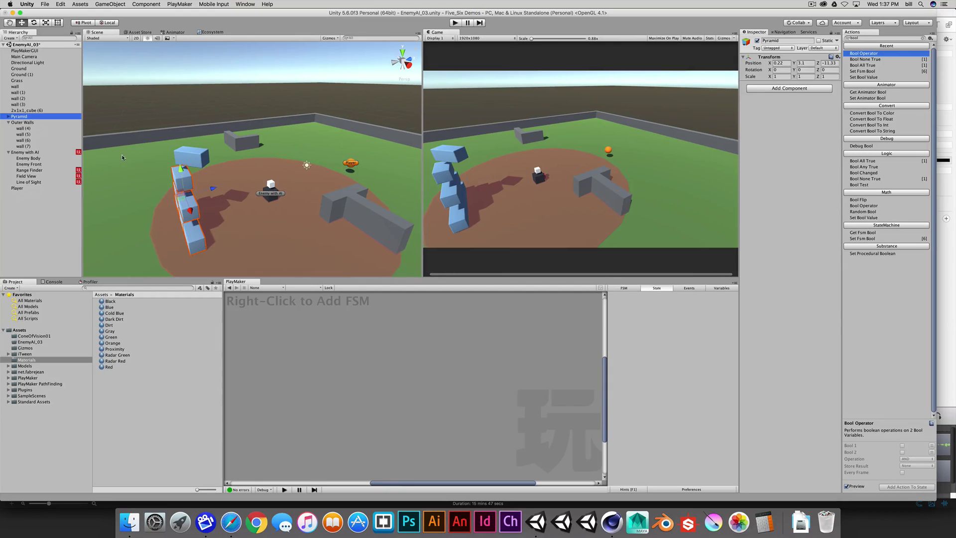
left_click(22, 104)
key("Up")
key("Up")
key("Up")
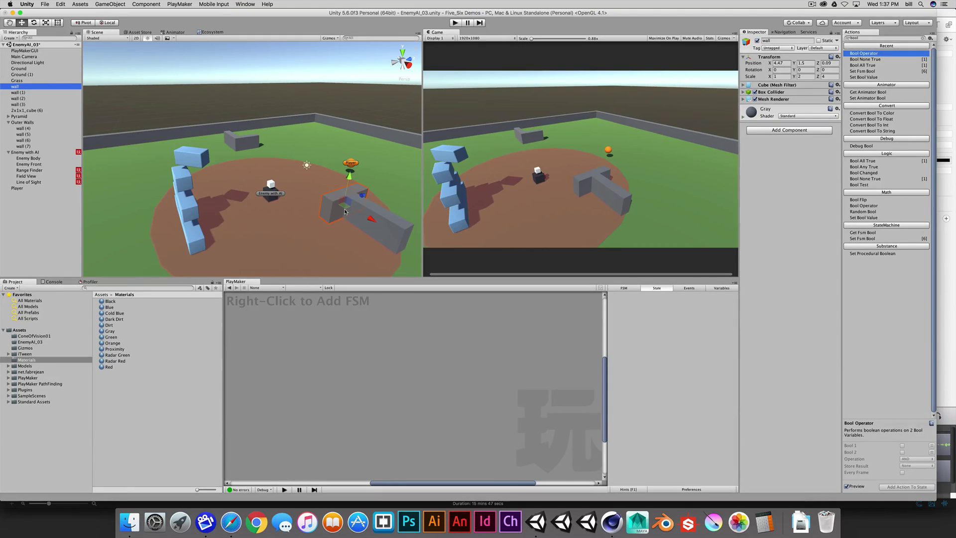
left_click(18, 104, "shift")
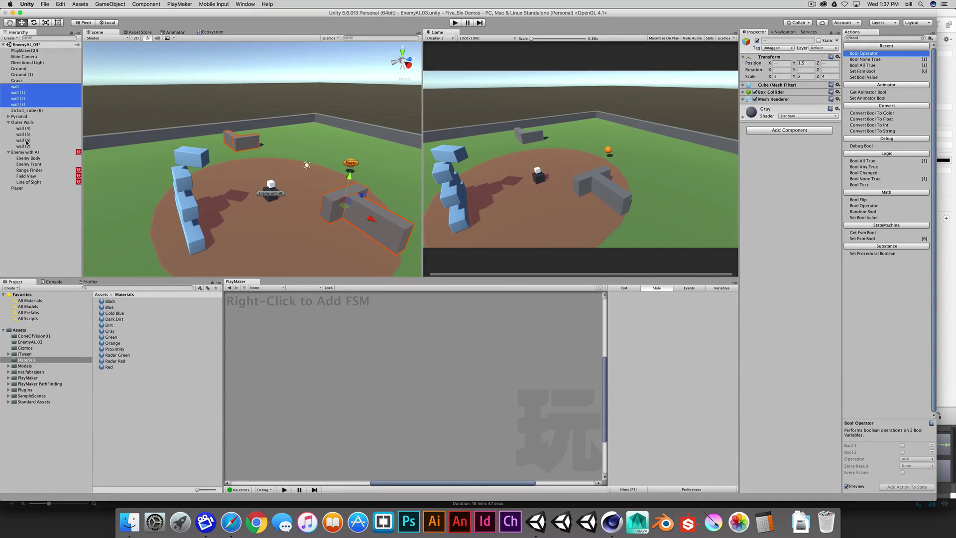
left_click(22, 80)
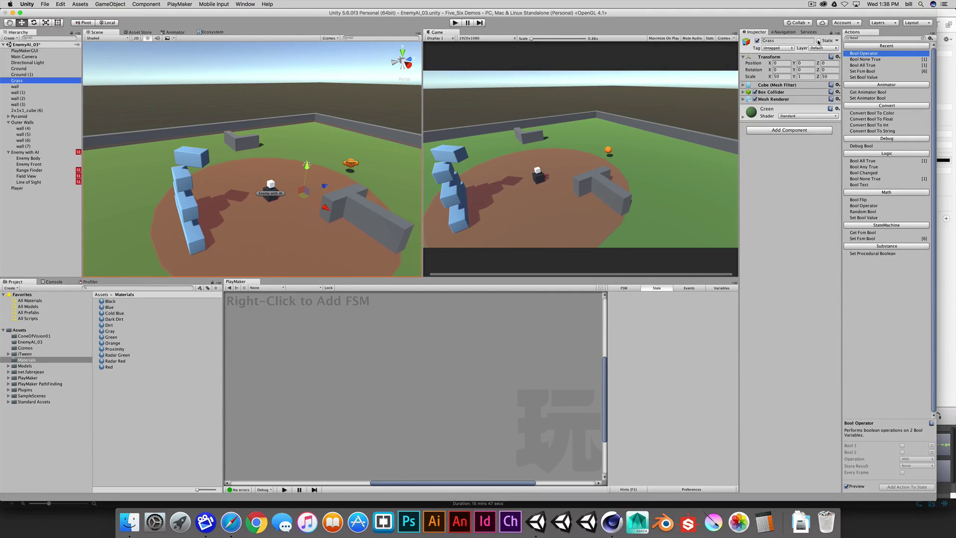
Mark the Grass floor Static, confirming Navigation Static is on
left_click(818, 41)
left_click(837, 41)
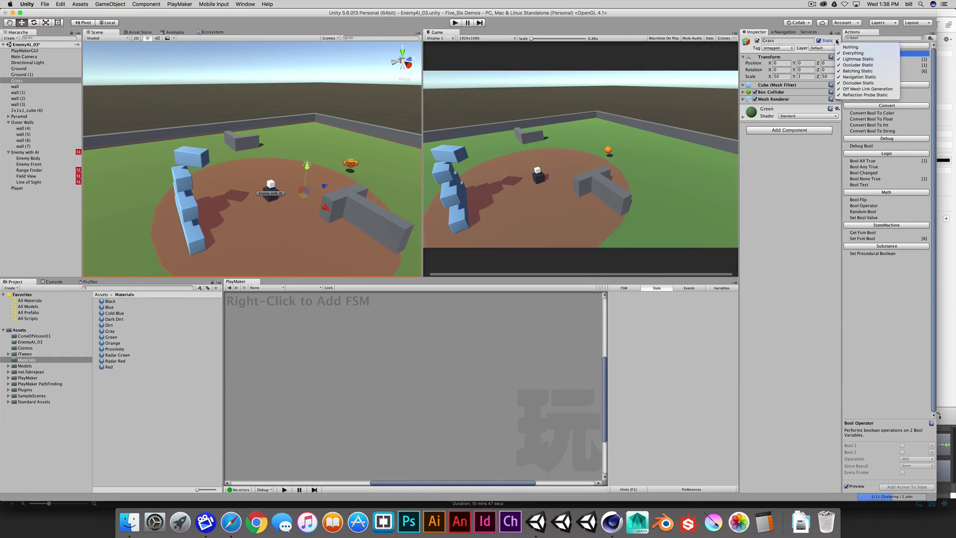
left_click(855, 78)
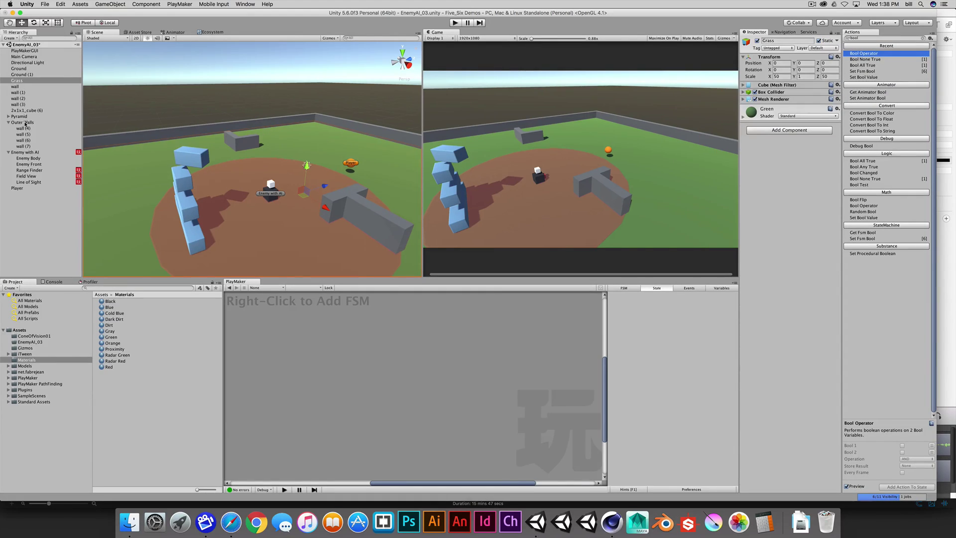
Make the Outer Walls group Static, applying the flags to all child walls
left_click(23, 123)
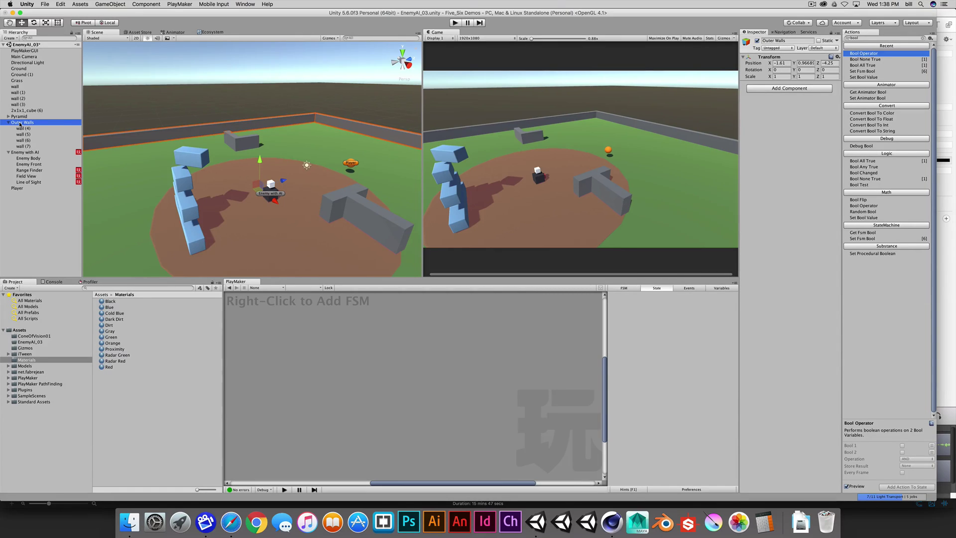
left_click(819, 41)
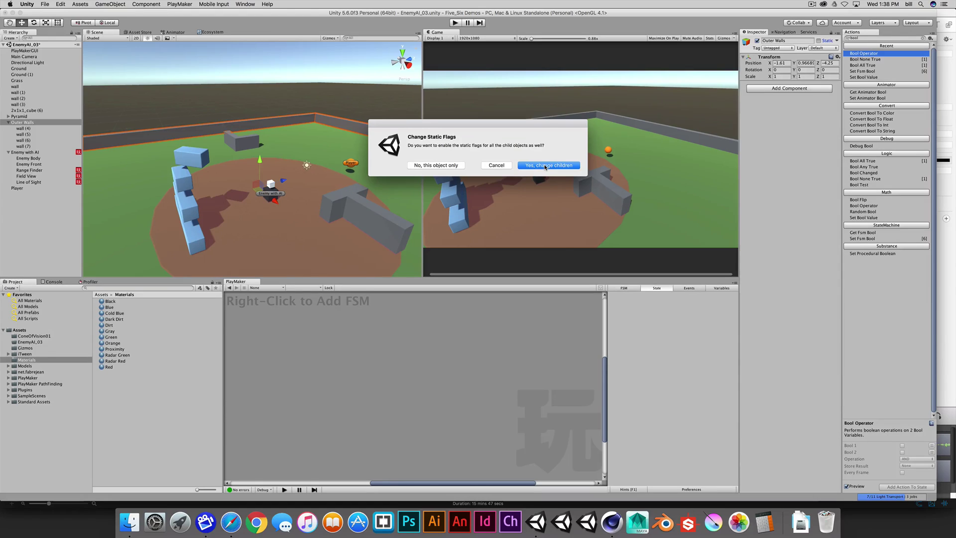
left_click(546, 165)
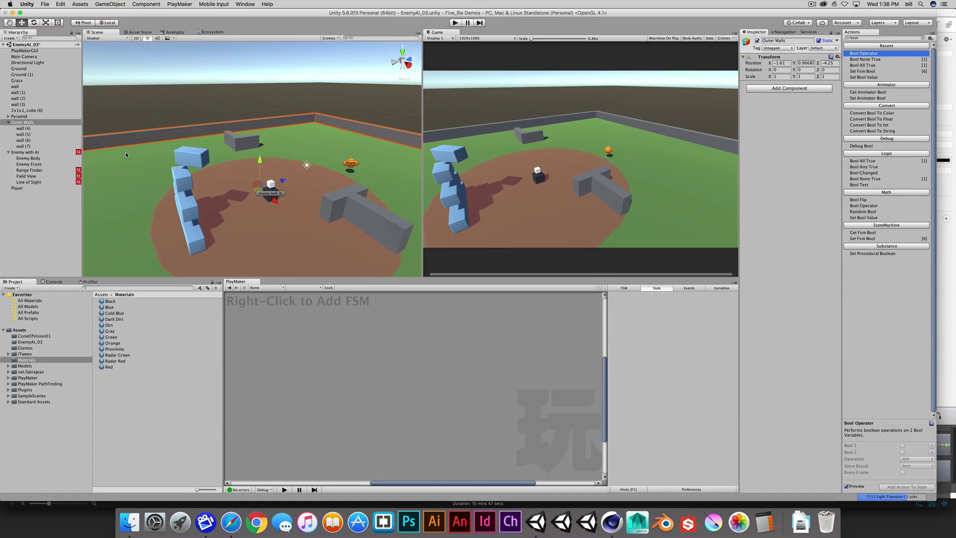
Recheck Grass, then mark the four inner walls wall to wall (3) Static together
left_click(18, 81)
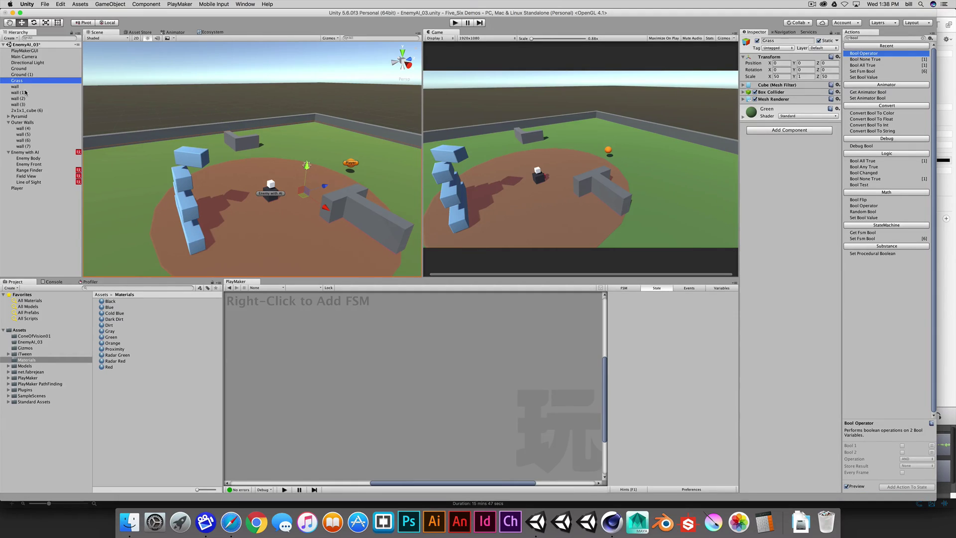
left_click(19, 123)
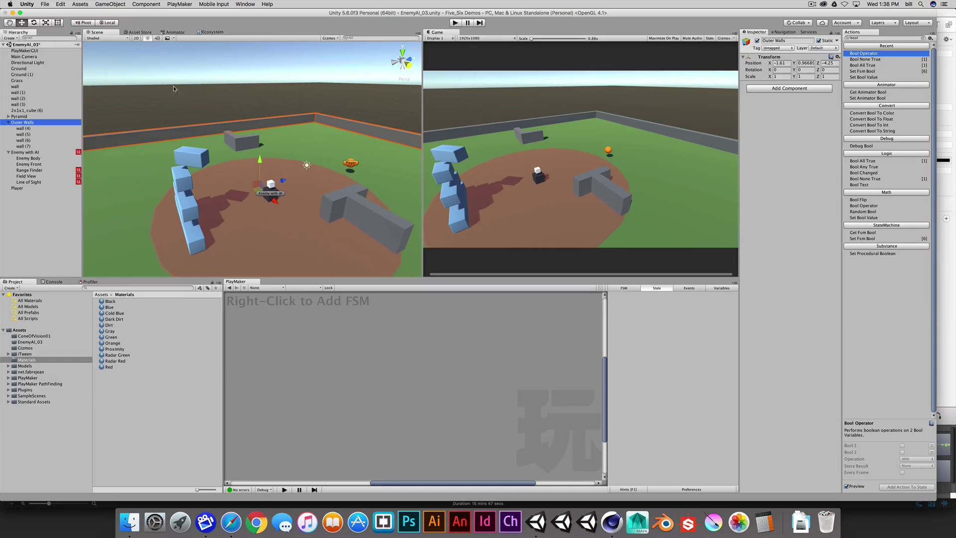
left_click(15, 87)
left_click(15, 105, "shift")
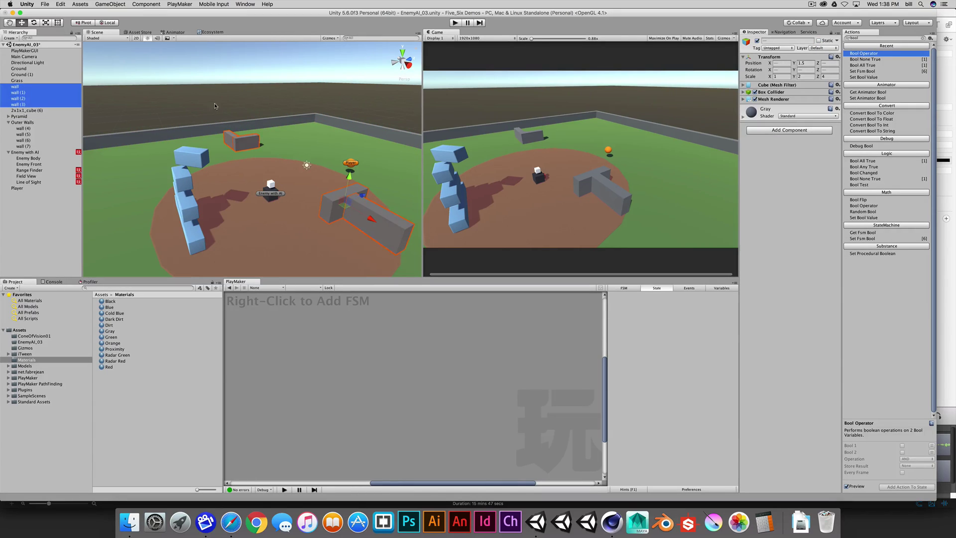
left_click(819, 41)
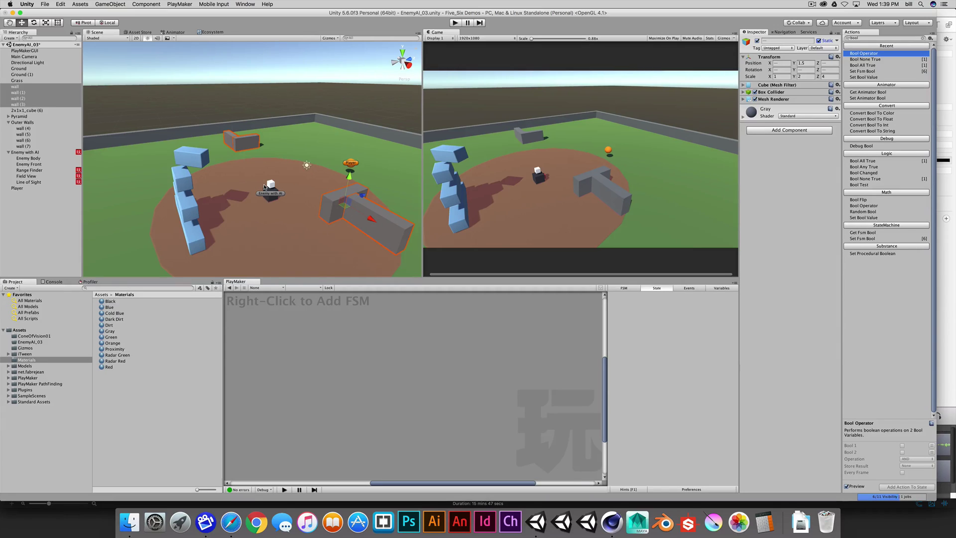
Open the Navigation window on its Object settings
left_click(244, 4)
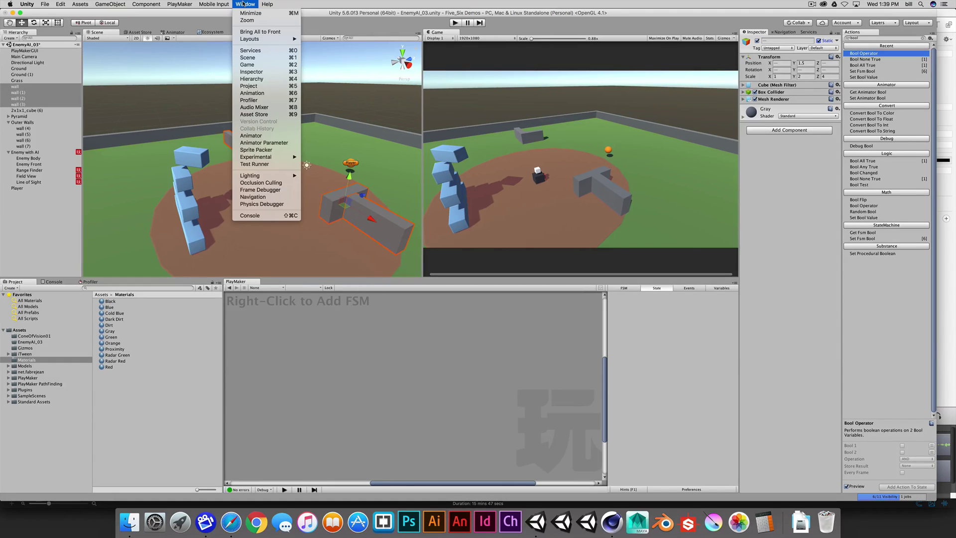
left_click(254, 197)
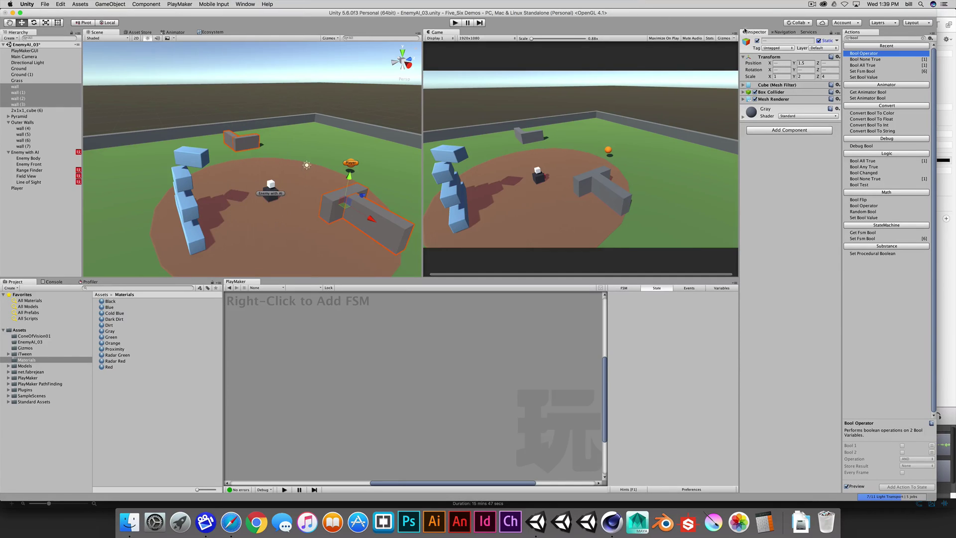
left_click(787, 33)
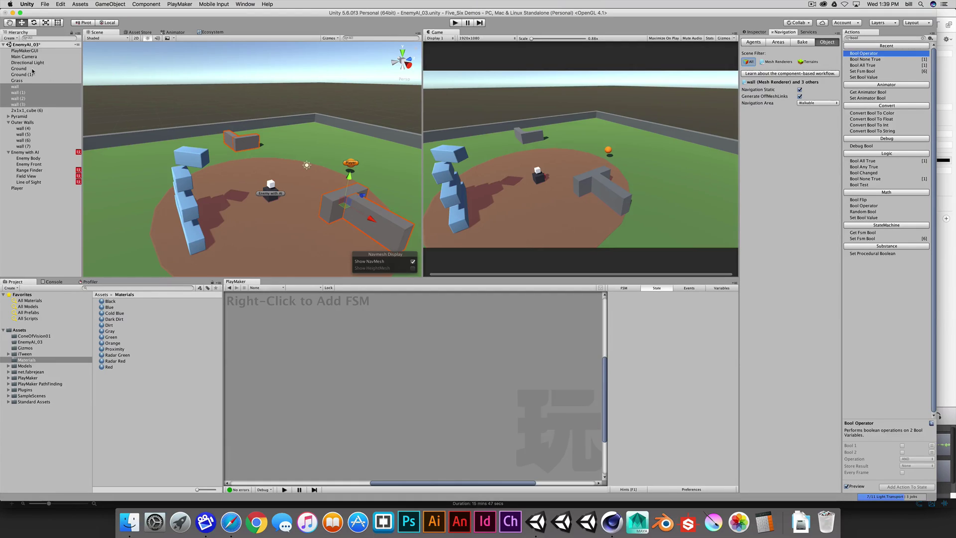
Check the Navigation Static flags on Grass, the walls, Player and Ground
left_click(21, 82)
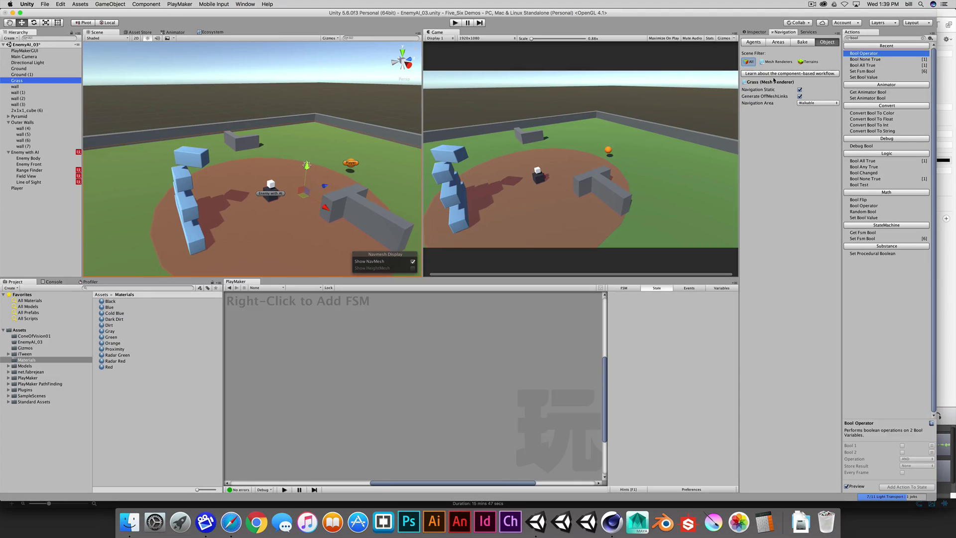
key("Down")
key("Down")
key("Down")
key("Down")
key("Down")
key("Down")
key("Down")
key("Down")
key("Down")
key("Down")
key("Down")
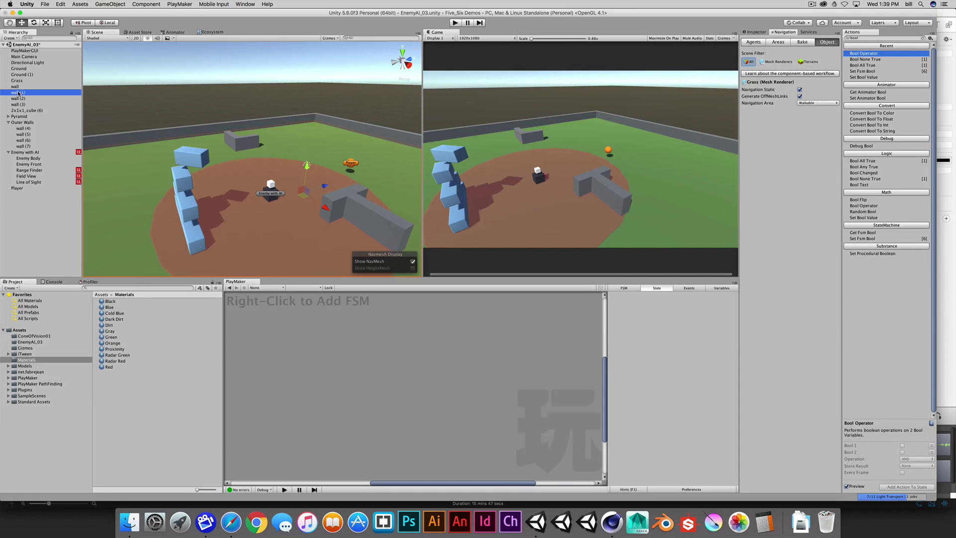
left_click(22, 171)
key("Down")
key("Down")
key("Down")
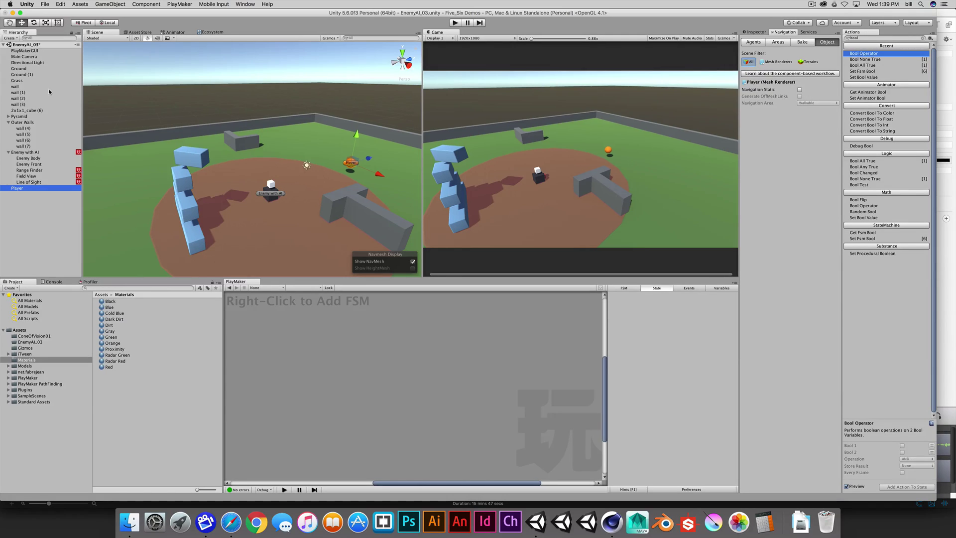
left_click(22, 68)
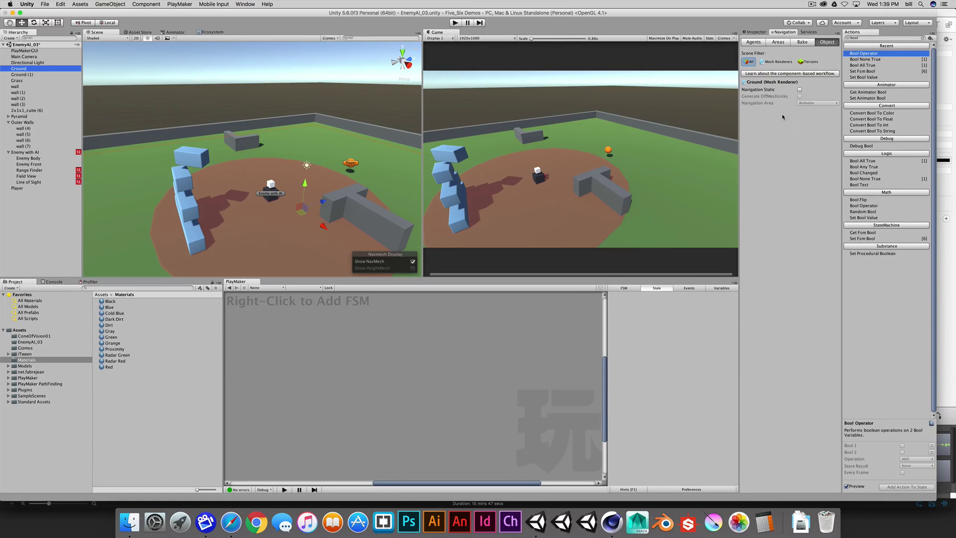
Bake the arena navmesh (agent radius 0.5, height 2, slope 45, step 0.4) and survey it
left_click(803, 42)
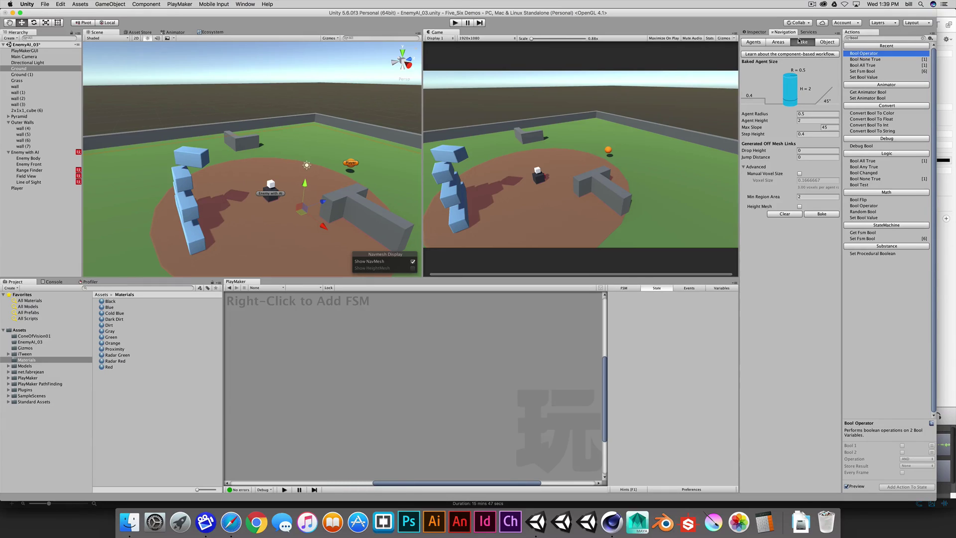
left_click(821, 215)
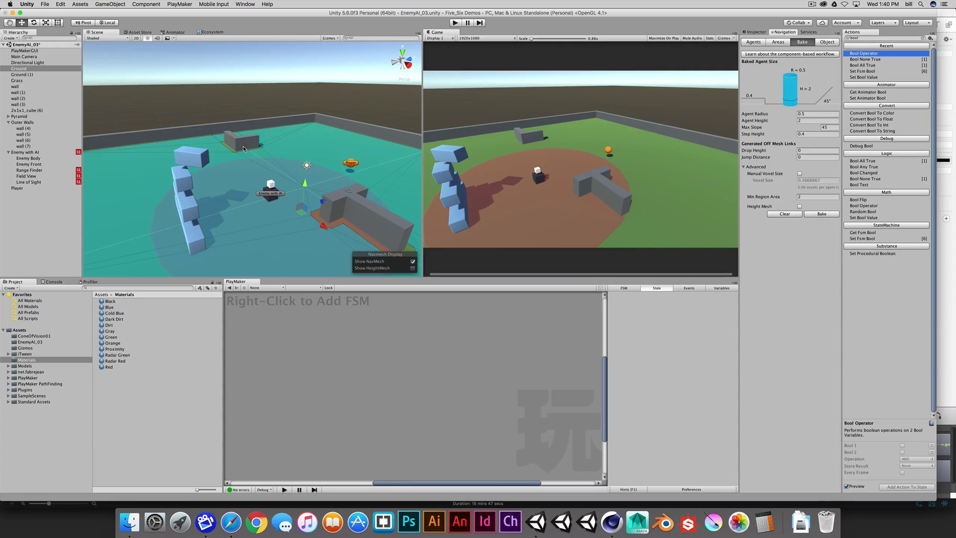
middle_click_drag(341, 218, 289, 215)
scroll(274, 193, "up", 5)
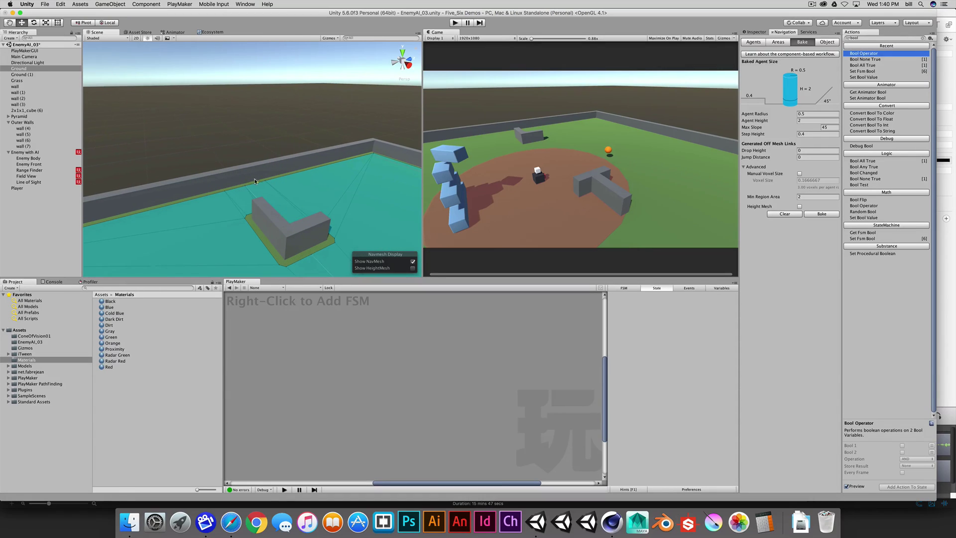
scroll(255, 190, "down", 2)
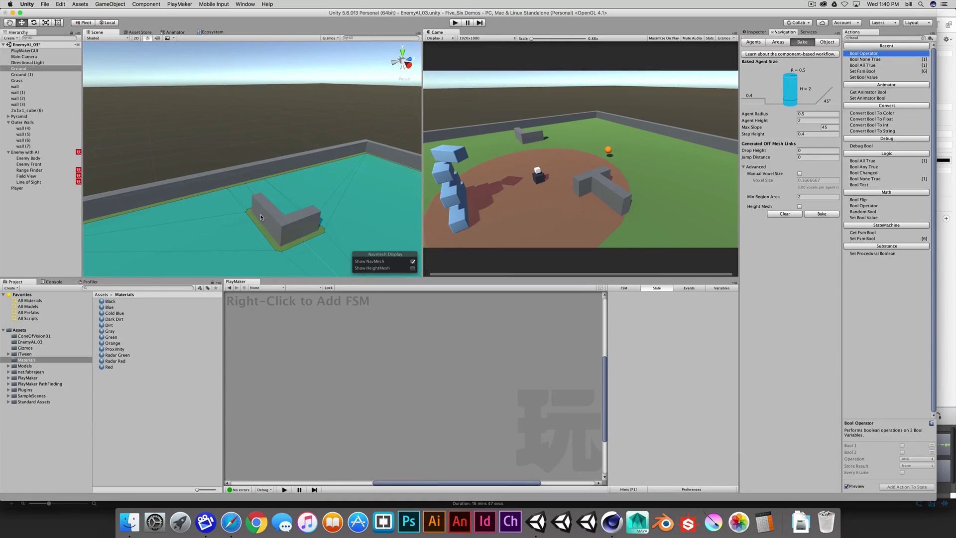
scroll(303, 233, "down", 2)
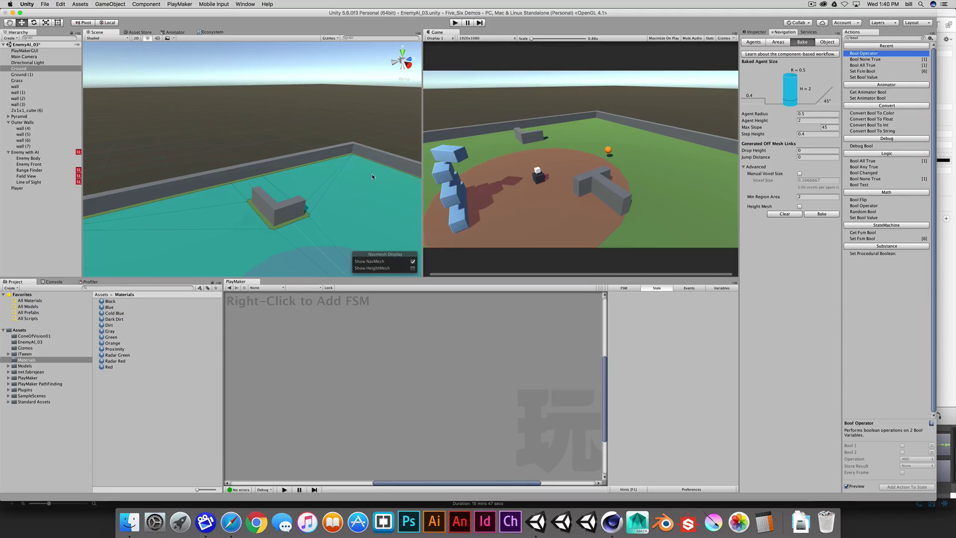
scroll(361, 209, "down", 1)
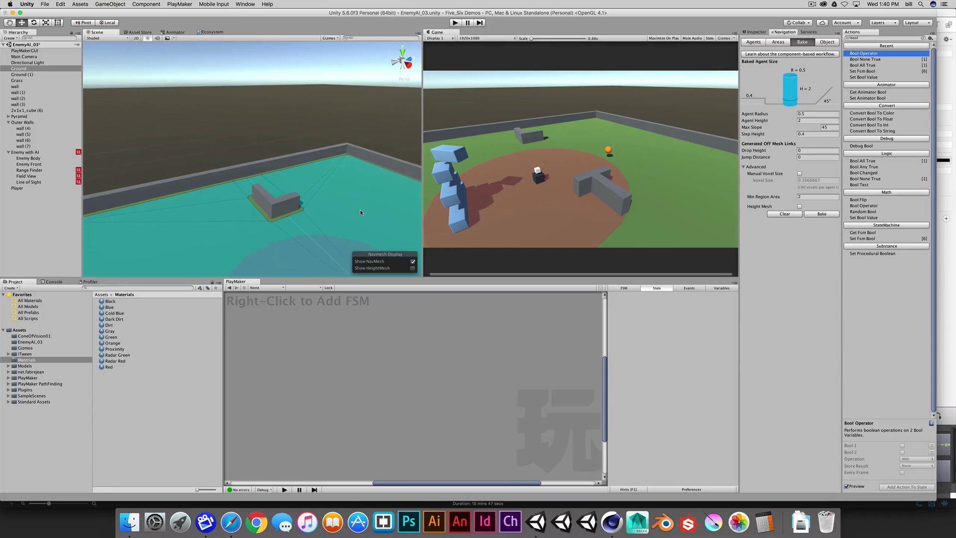
Keep Show NavMesh on and frame the walls, cubes, enemy and player
left_click(414, 261)
left_click(412, 261)
left_click(412, 261)
left_click(408, 260)
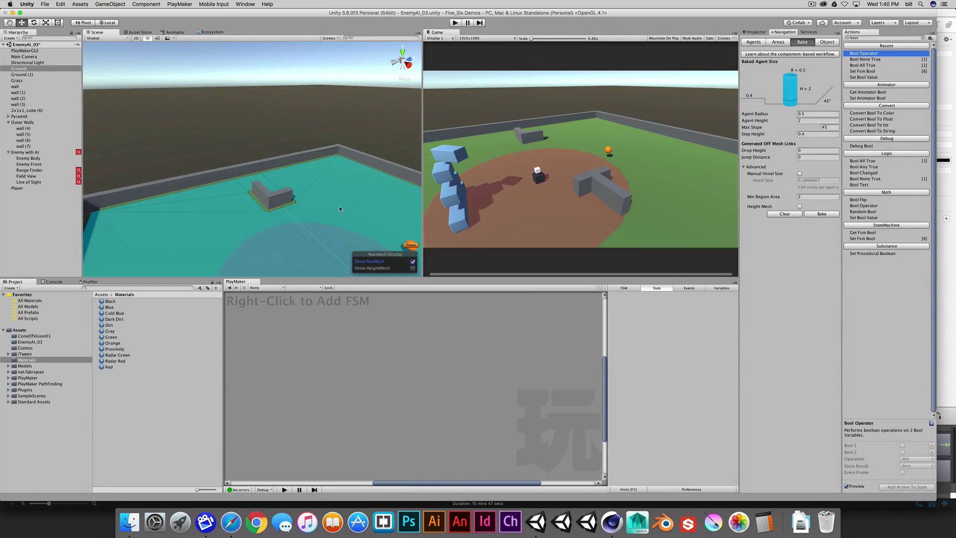
left_click_drag(254, 129, 200, 65)
key("w")
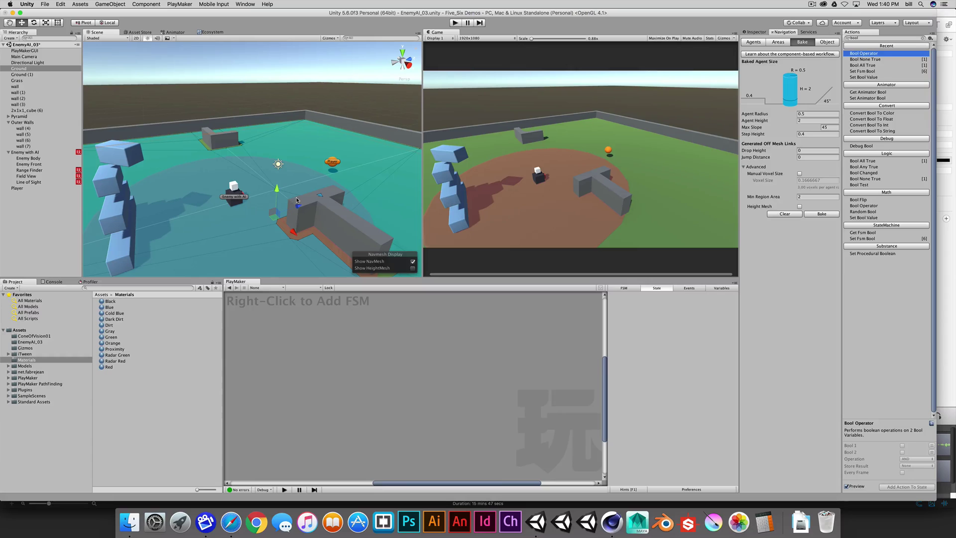
Duplicate the T-piece wall as wall (4), place it near the enemy and rotate it 90°
left_click(309, 210)
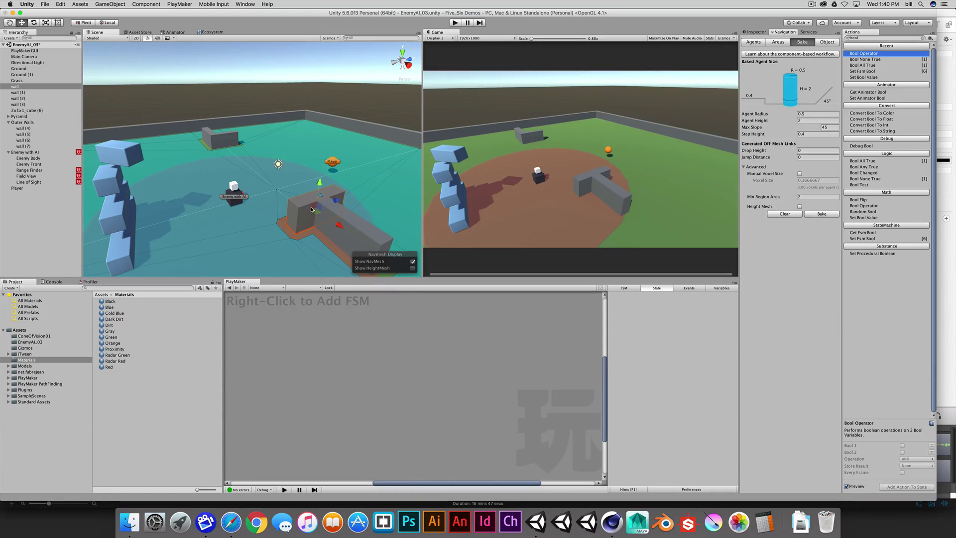
key("super+d")
left_click_drag(311, 209, 271, 191)
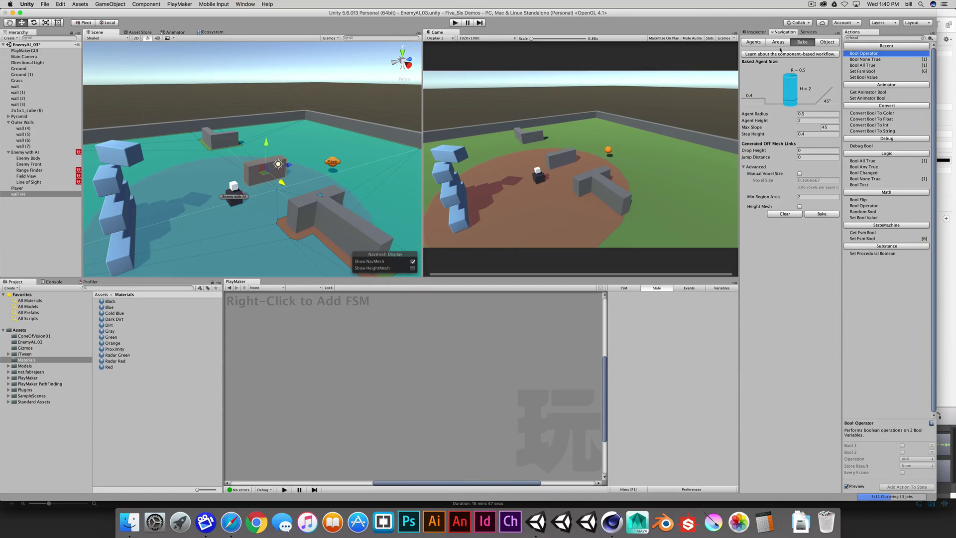
left_click(765, 33)
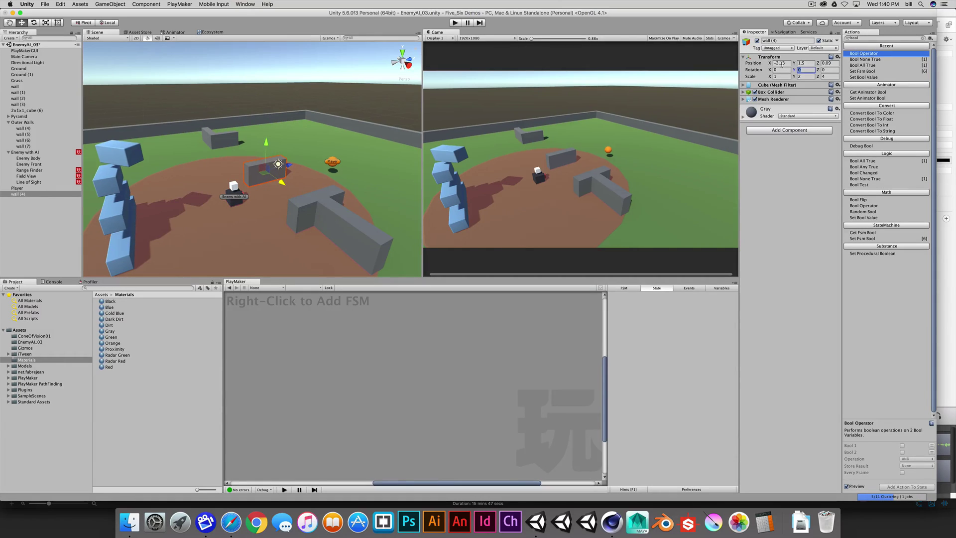
type("90")
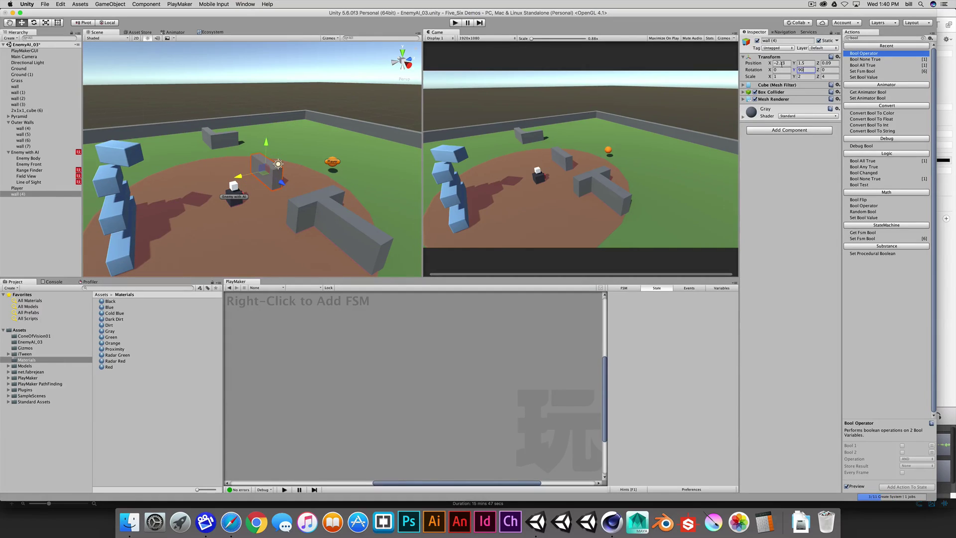
Check the Ground's bake settings and components, then reselect wall (4)
left_click(19, 68)
left_click(787, 32)
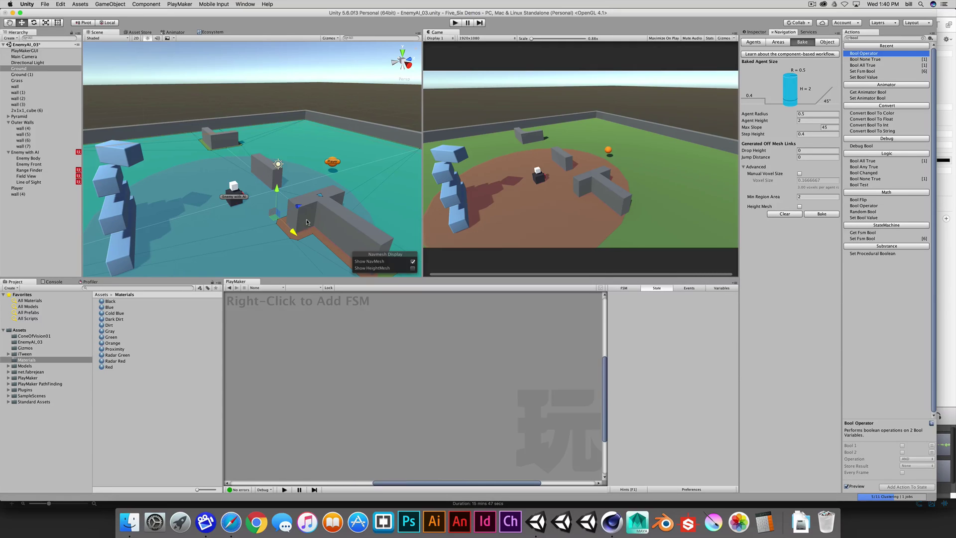
left_click(754, 33)
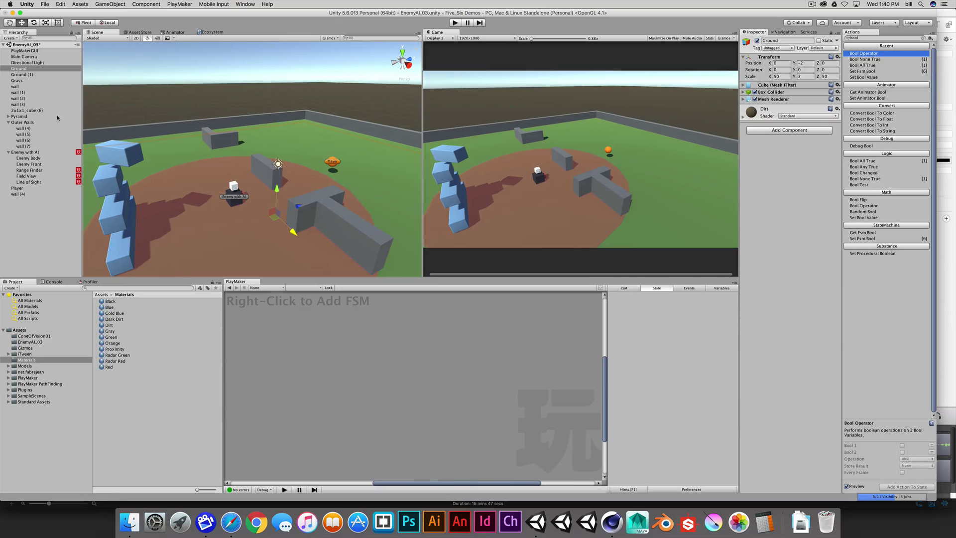
left_click(265, 178)
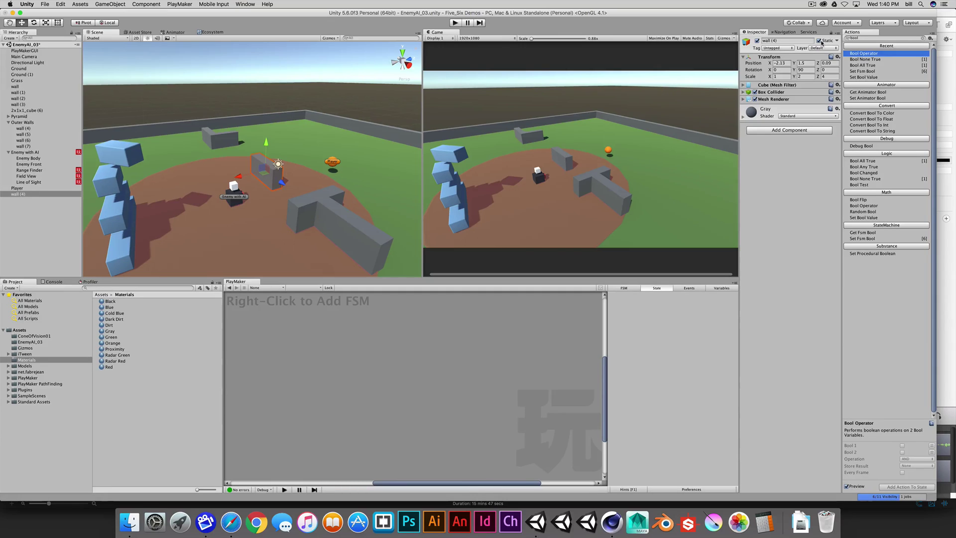
Rebake the navmesh from the Bake tab so it carves around wall (4)
left_click(783, 33)
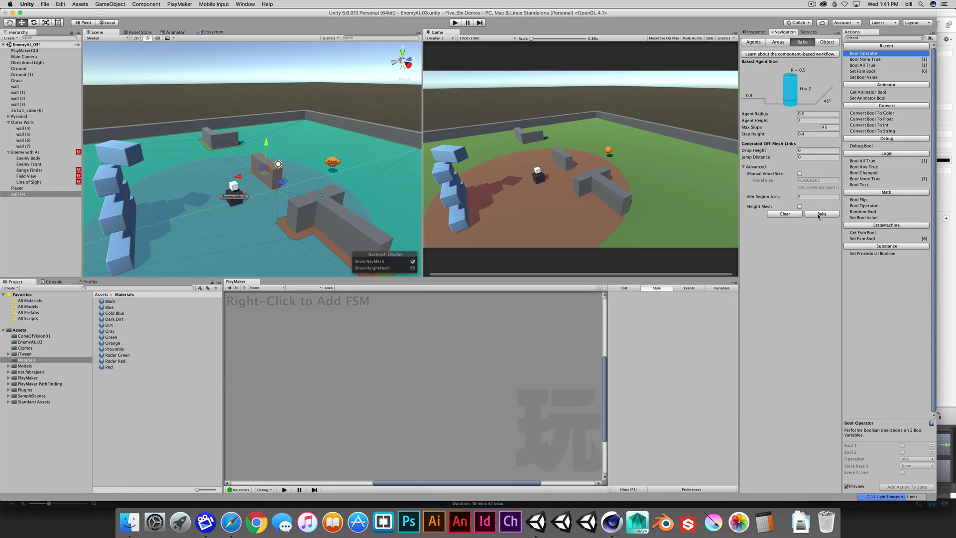
left_click(821, 214)
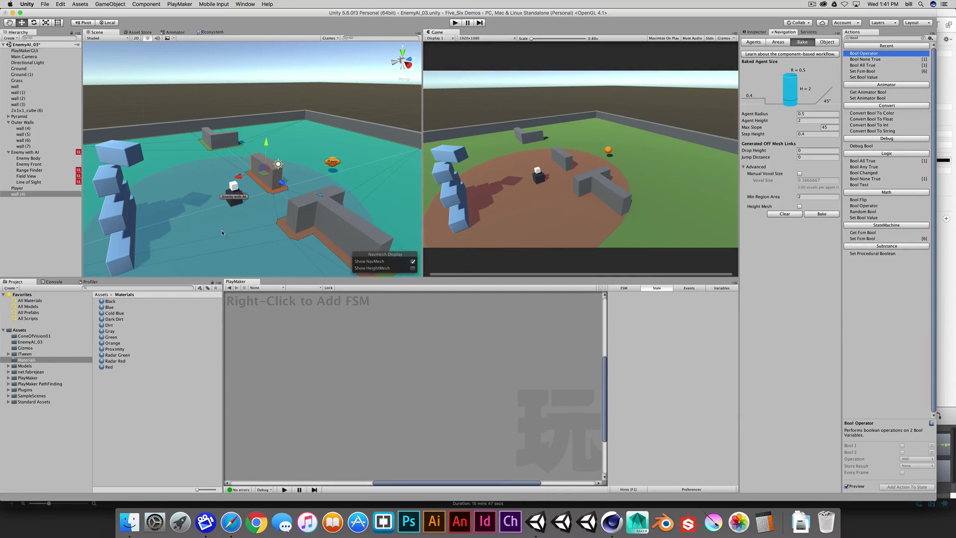
Add a Nav Mesh Agent to Enemy with AI (speed 3.5, angular speed 120, radius 0.5, height 2)
left_click(24, 152)
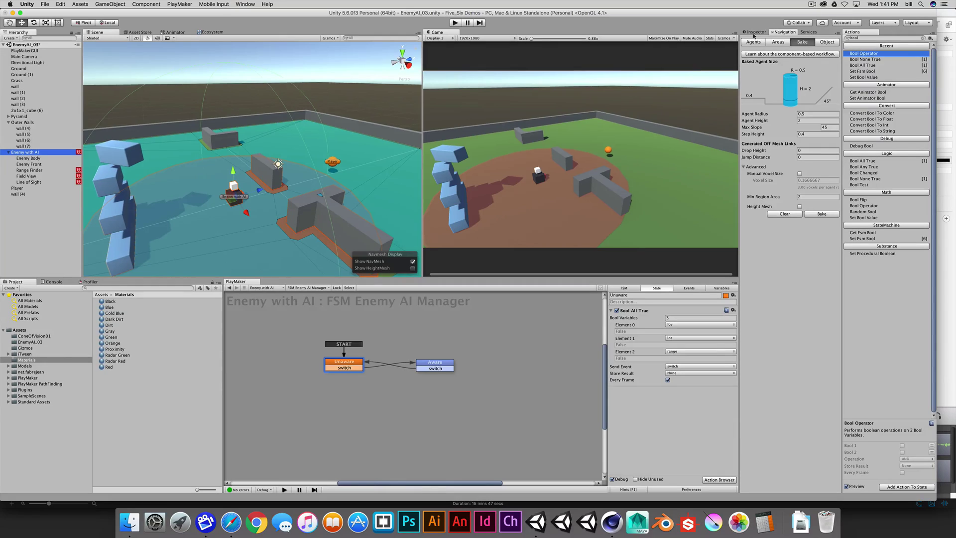
left_click(755, 31)
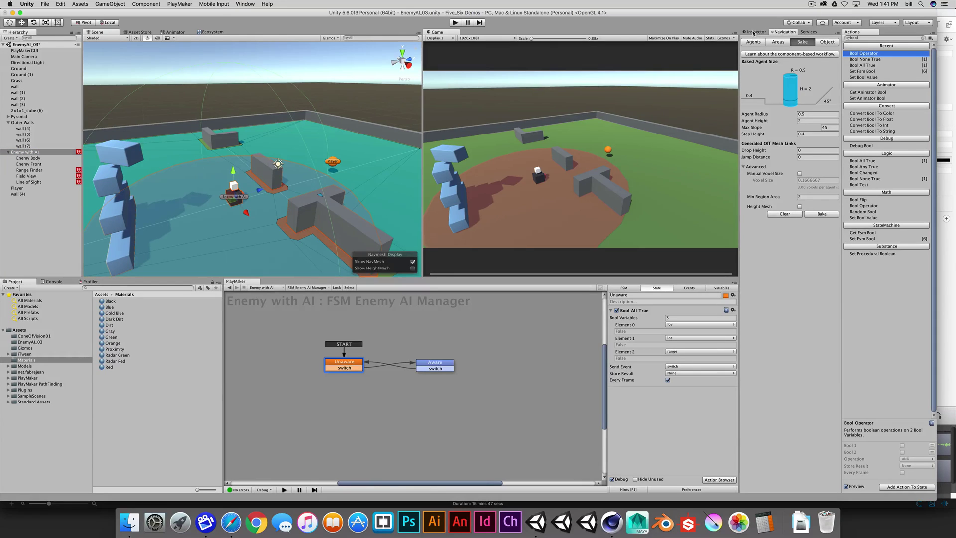
left_click(42, 153)
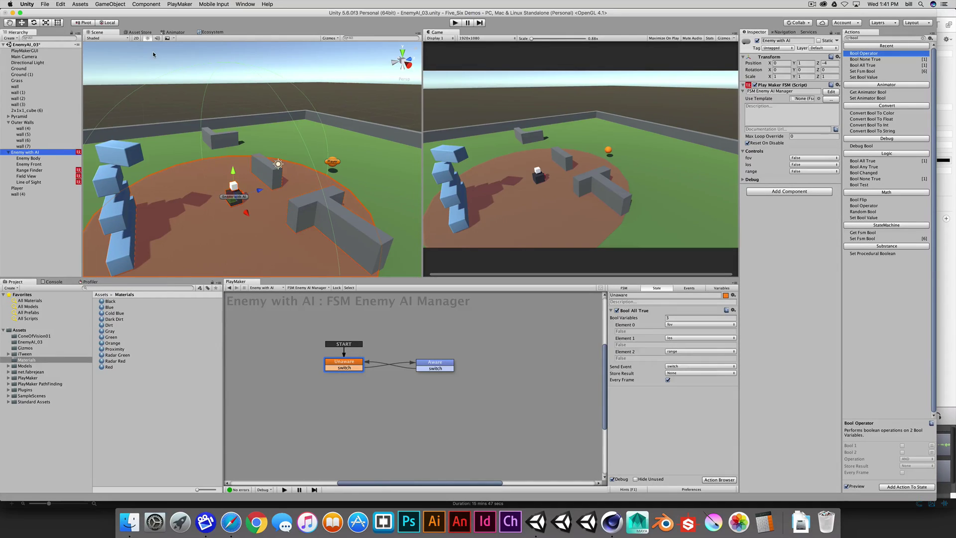
left_click(145, 4)
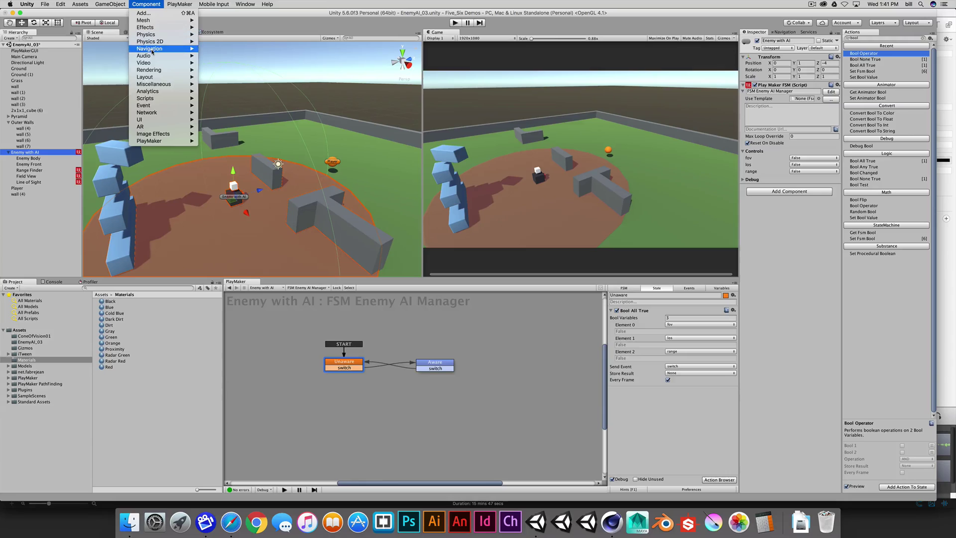
mouse_move(151, 50)
left_click(238, 50)
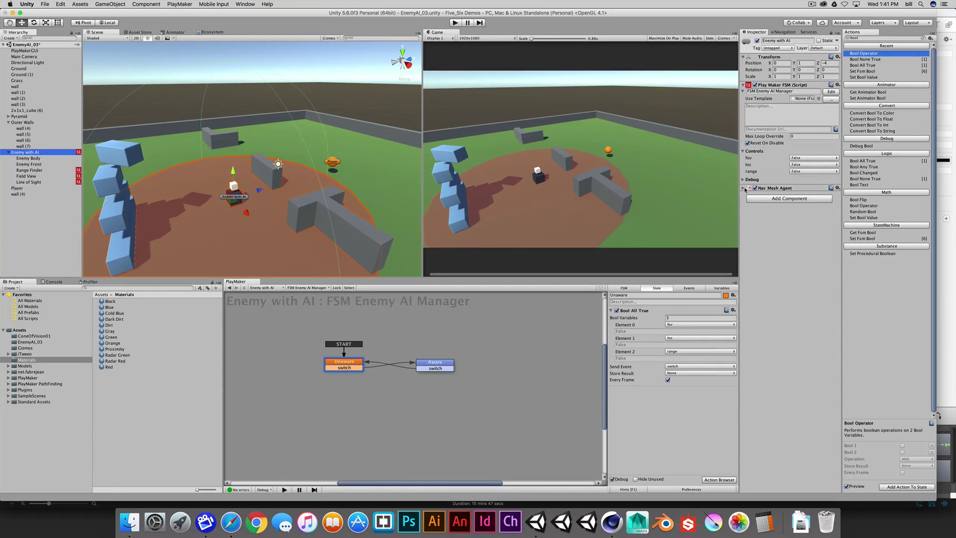
left_click(747, 189)
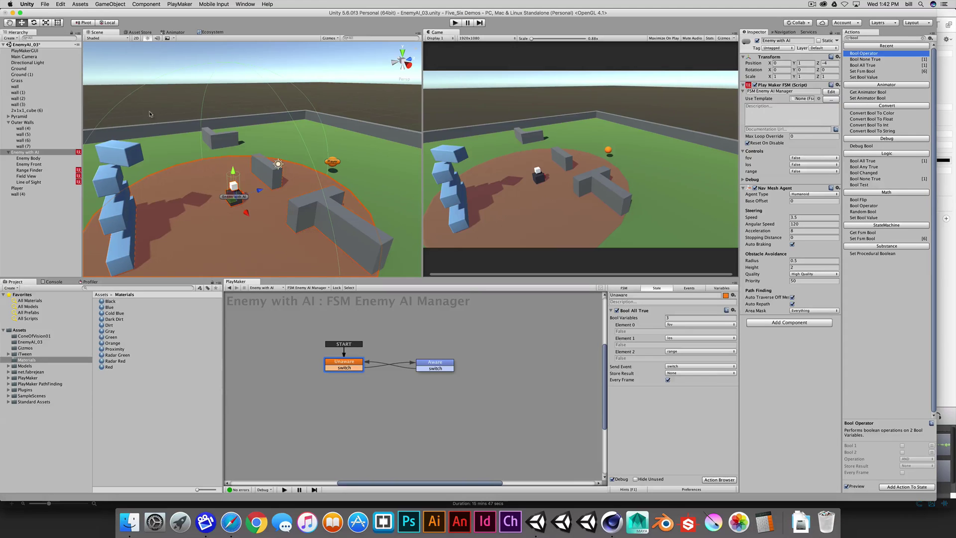
Create a sphere and scale it to 0.5 × 0.5 × 0.5
left_click(110, 4)
mouse_move(150, 28)
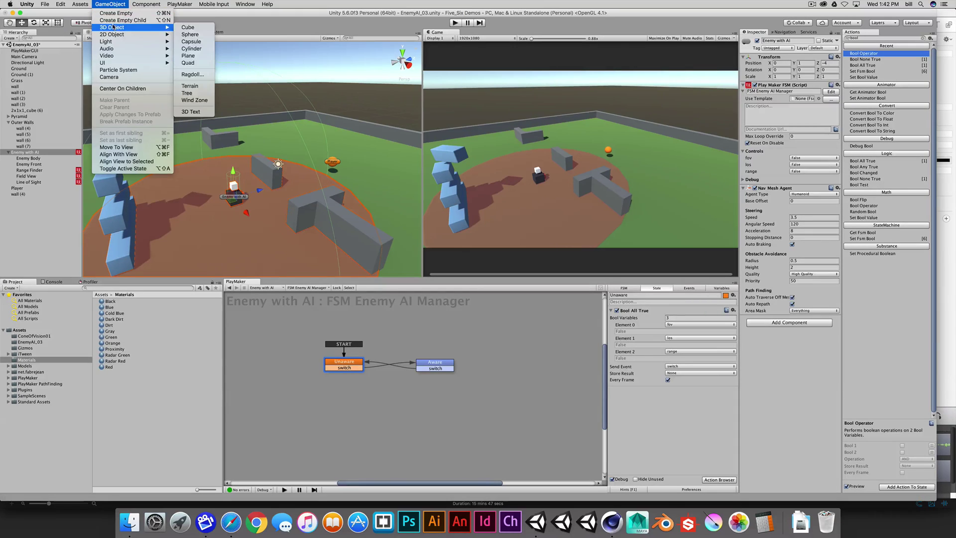
left_click(190, 34)
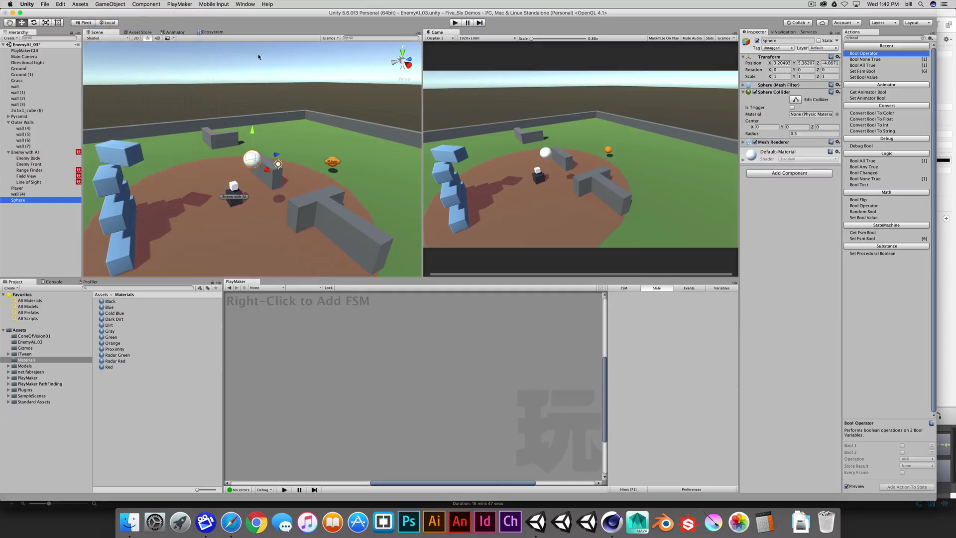
left_click(778, 76)
type("0.5")
key("Tab")
type("0.5")
key("Tab")
type(".5")
key("Return")
Give the sphere the Red material and rename it Destination
left_click_drag(110, 367, 19, 201)
key("Return")
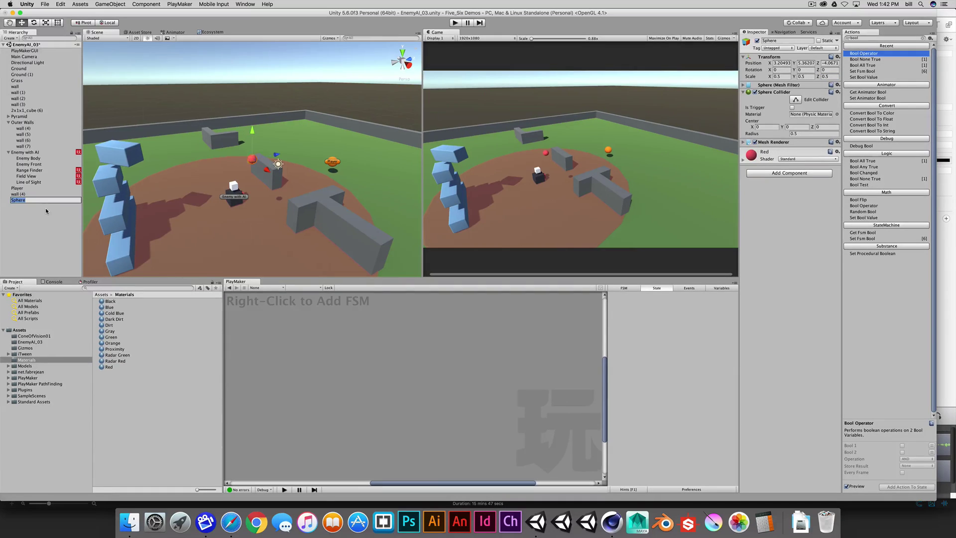
type("Destination")
key("Return")
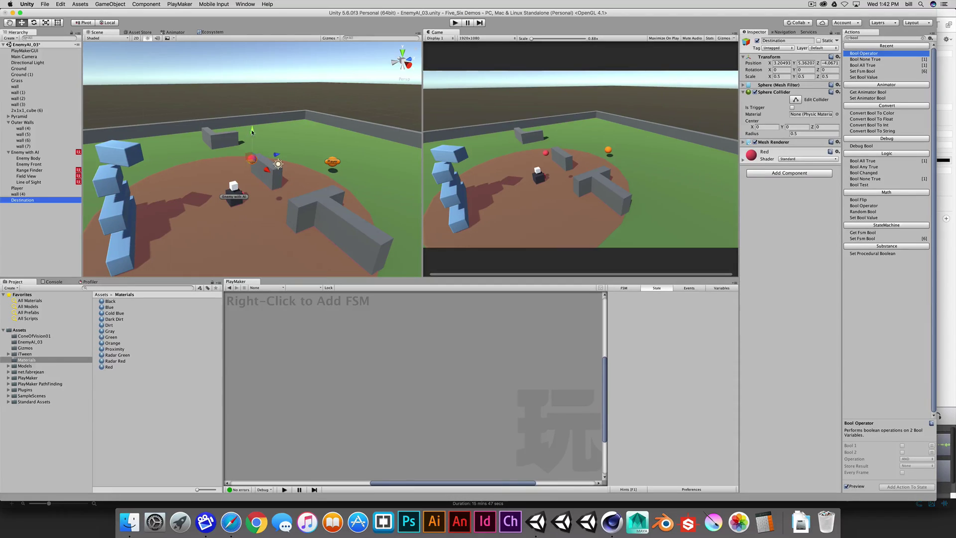
Disable Destination's Sphere Collider and set it on the ground near the arena's front
left_click_drag(253, 132, 204, 238)
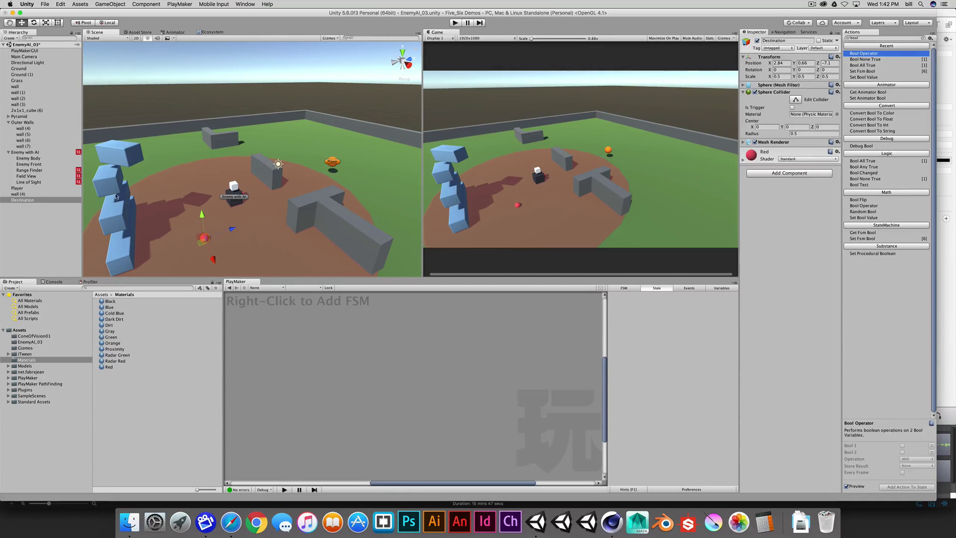
left_click(755, 92)
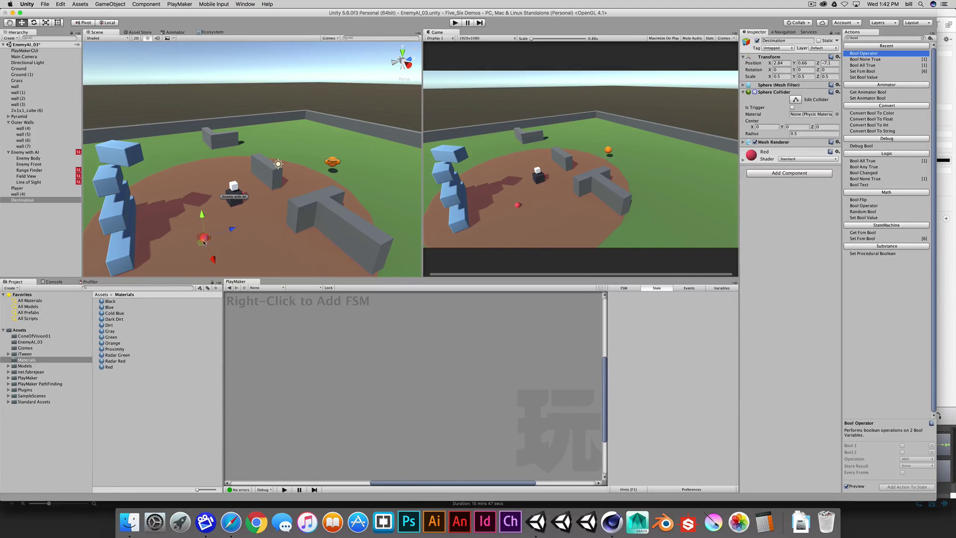
left_click_drag(202, 244, 120, 242)
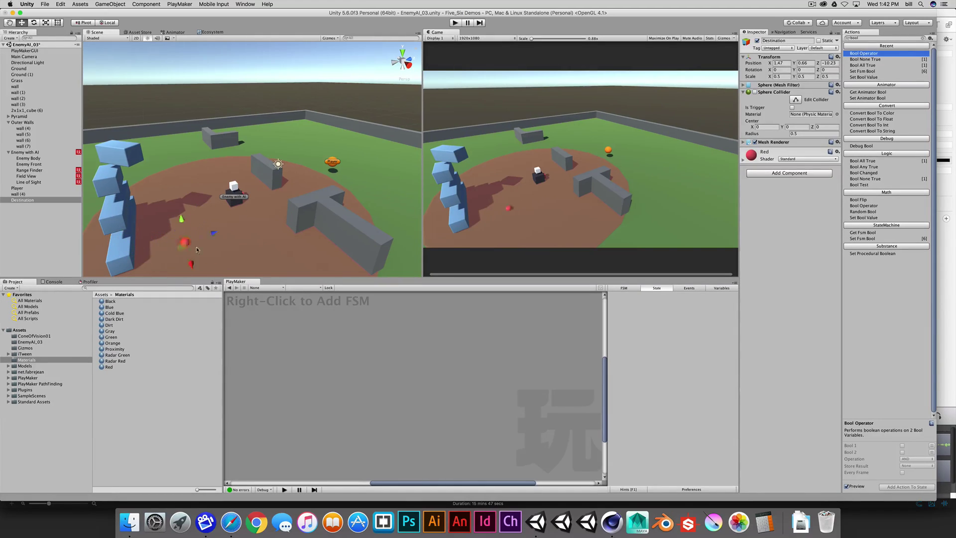
left_click_drag(203, 250, 233, 240)
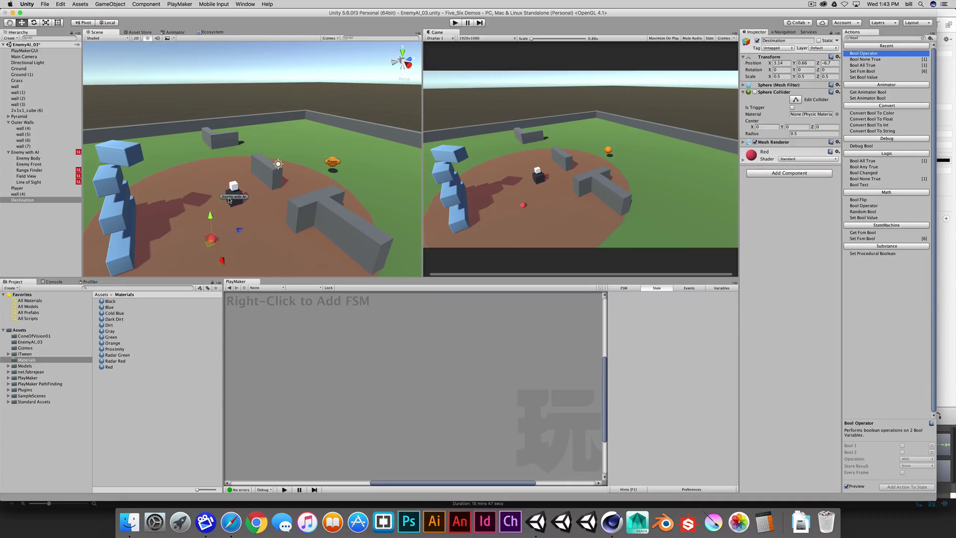
left_click(24, 152)
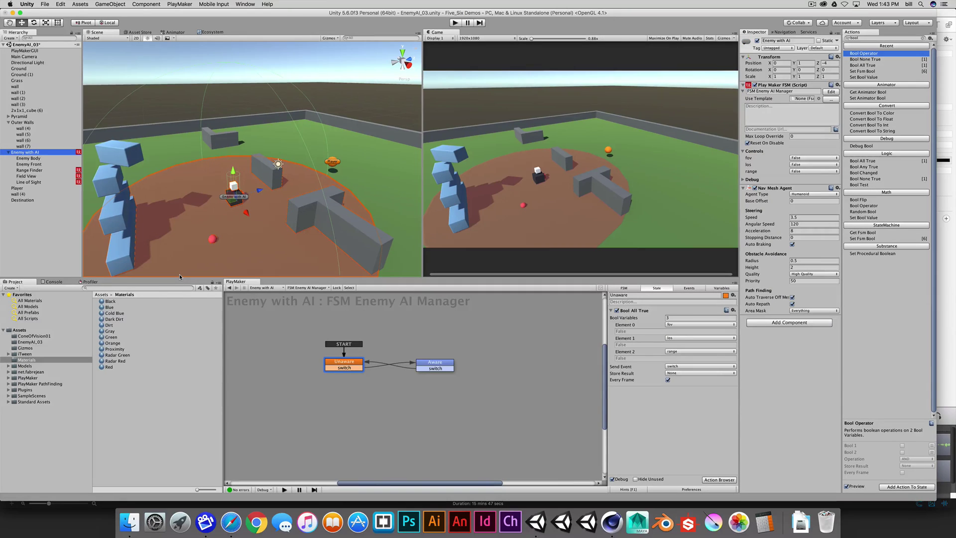
Search 'hutong game wiki' in Safari and open PlayMaker's Unity Pathfinding add-on wiki page
left_click(231, 522)
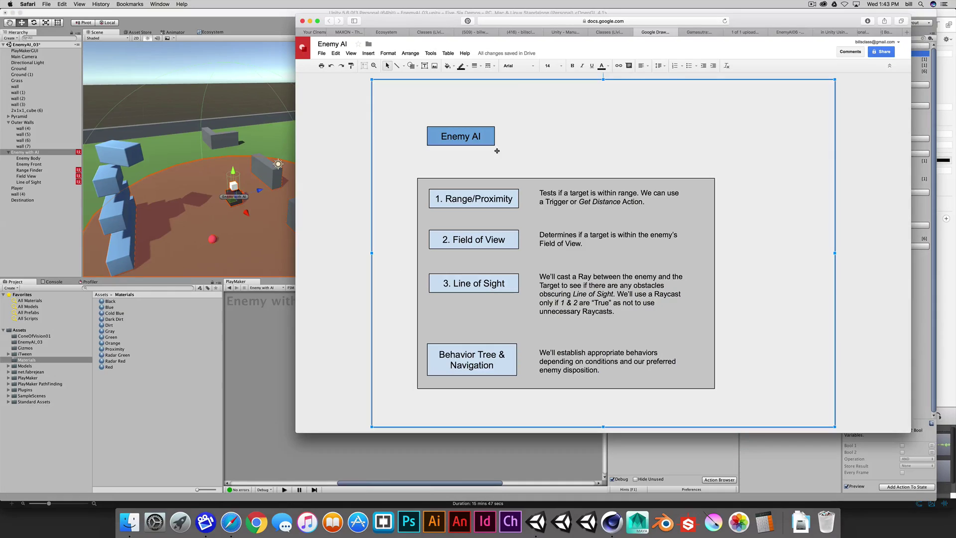
key("super+t")
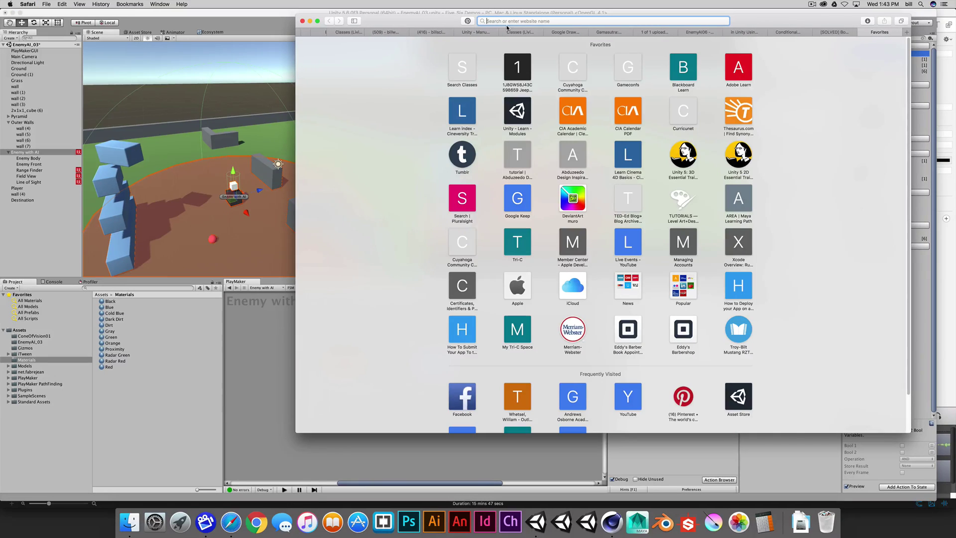
type("hutong g")
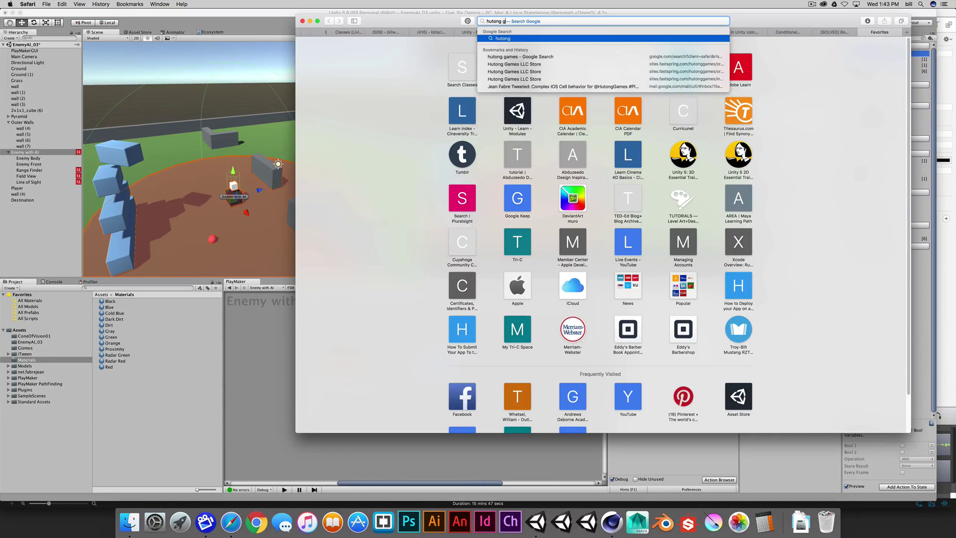
type("ame")
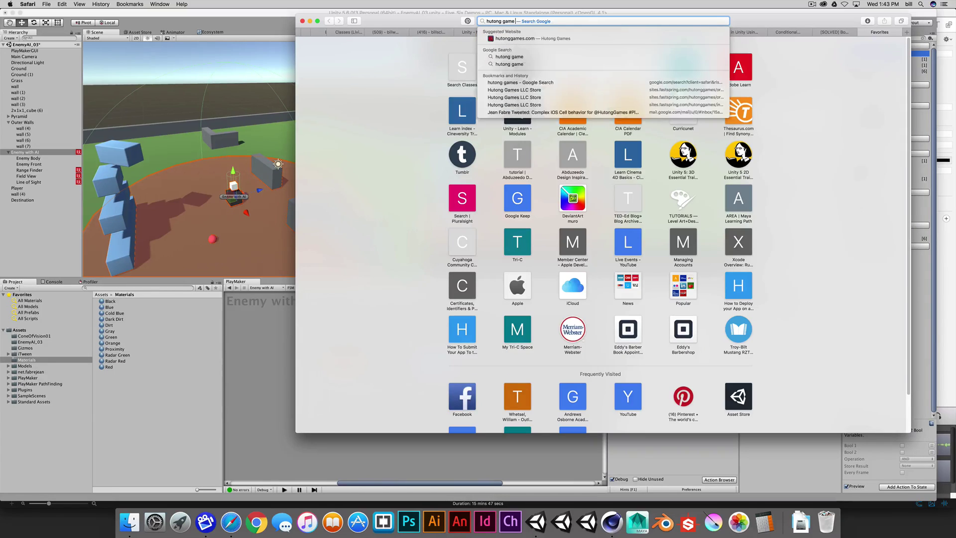
type(" wiki")
key("Return")
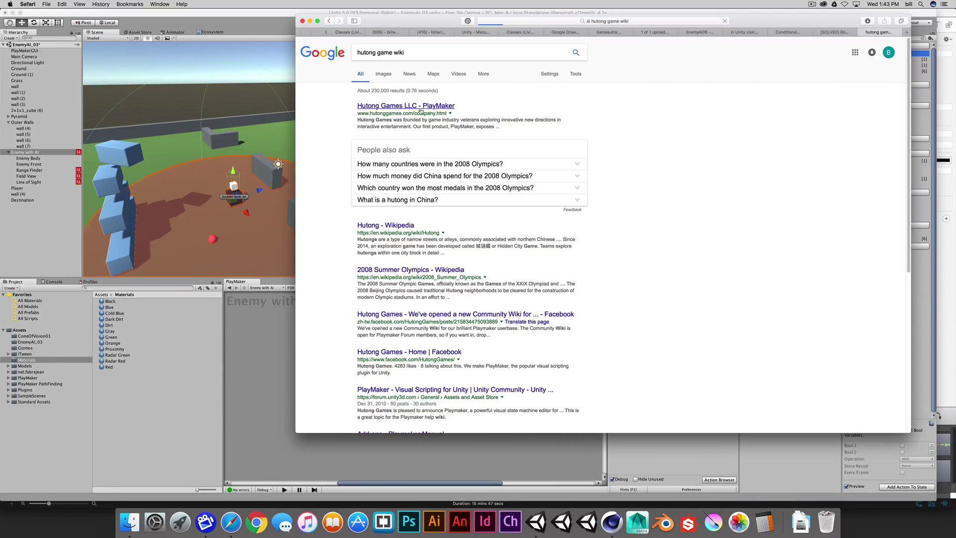
left_click(421, 110)
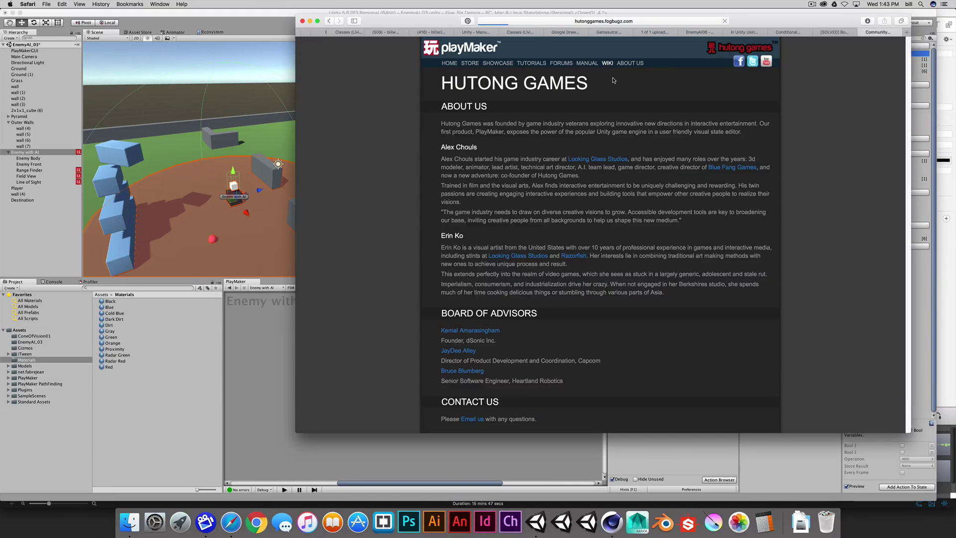
left_click(498, 118)
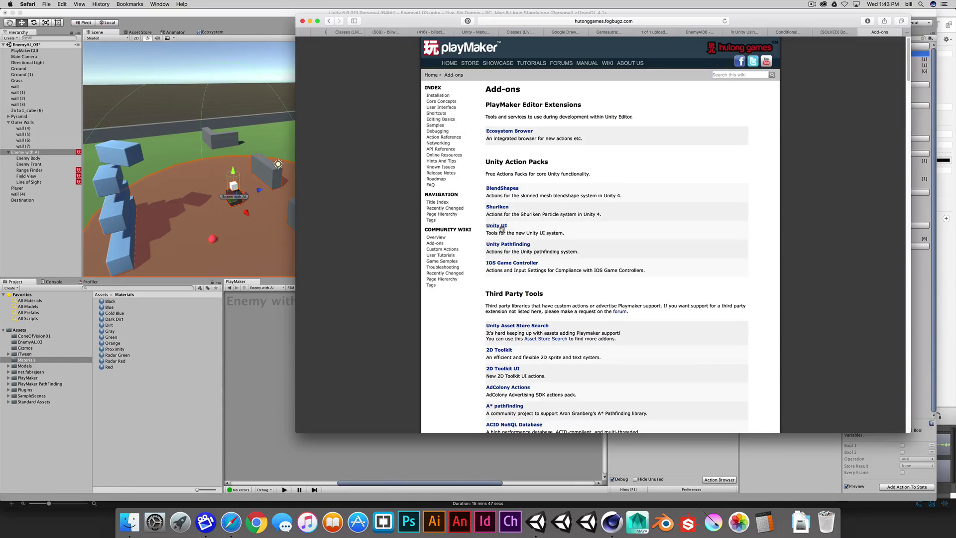
left_click(508, 244)
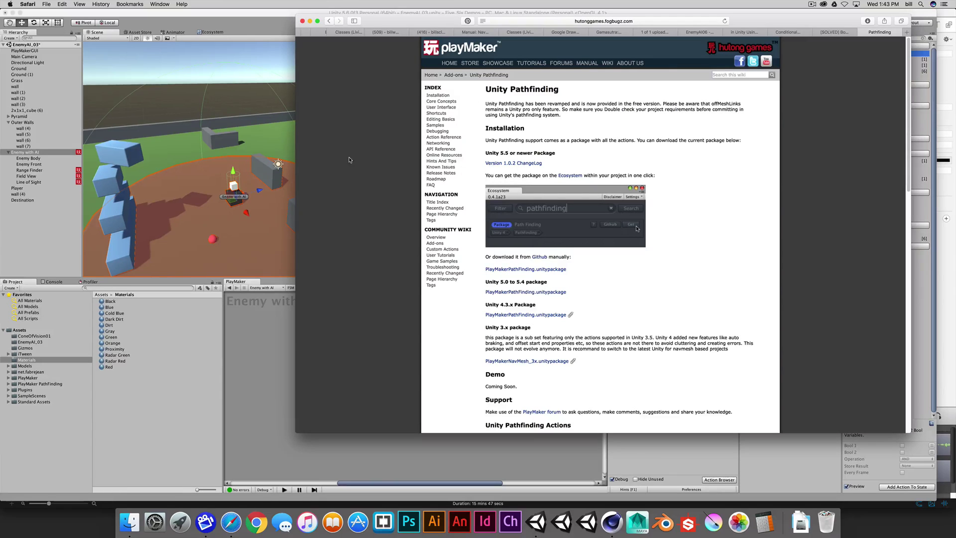
key("super+Tab")
Open the PlayMaker Ecosystem browser and search it for 'pathfinding'
left_click(179, 4)
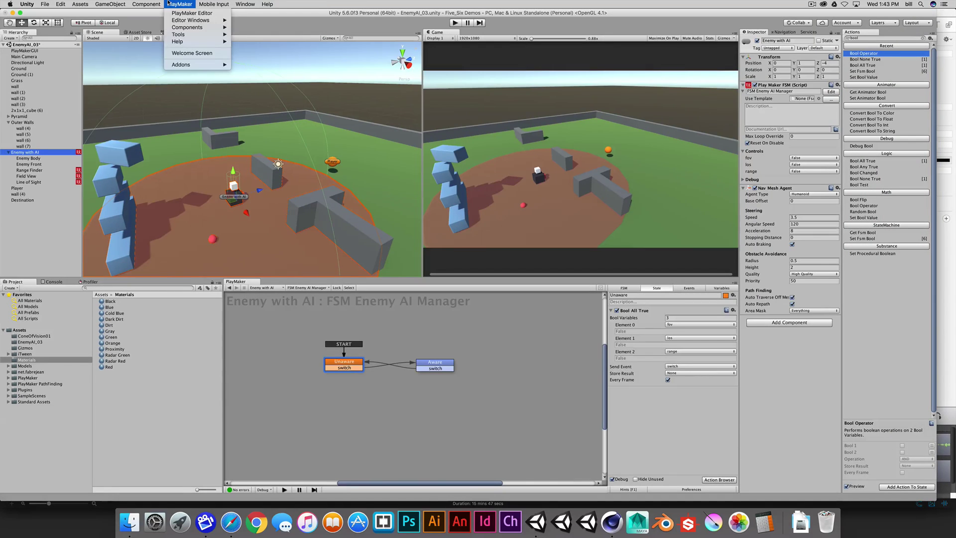
mouse_move(180, 67)
left_click(180, 3)
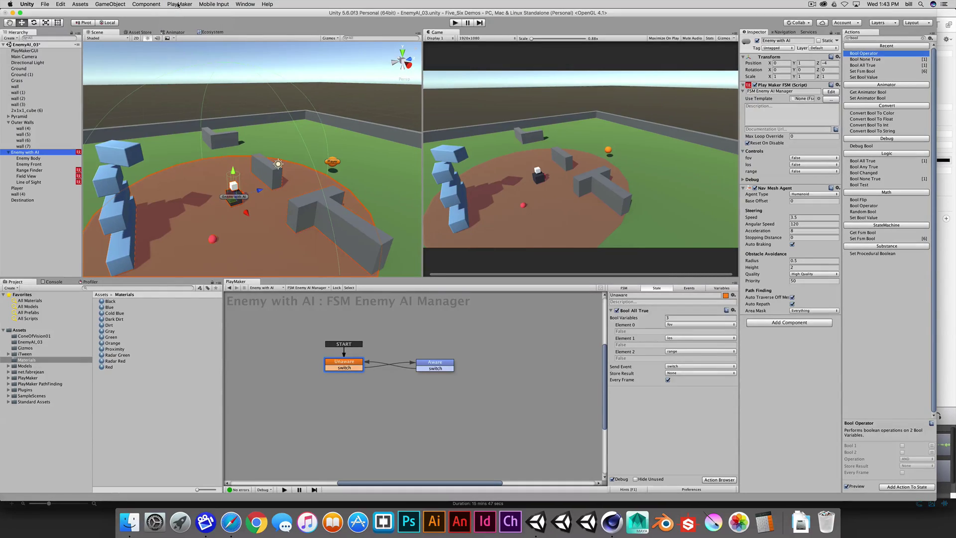
left_click(213, 32)
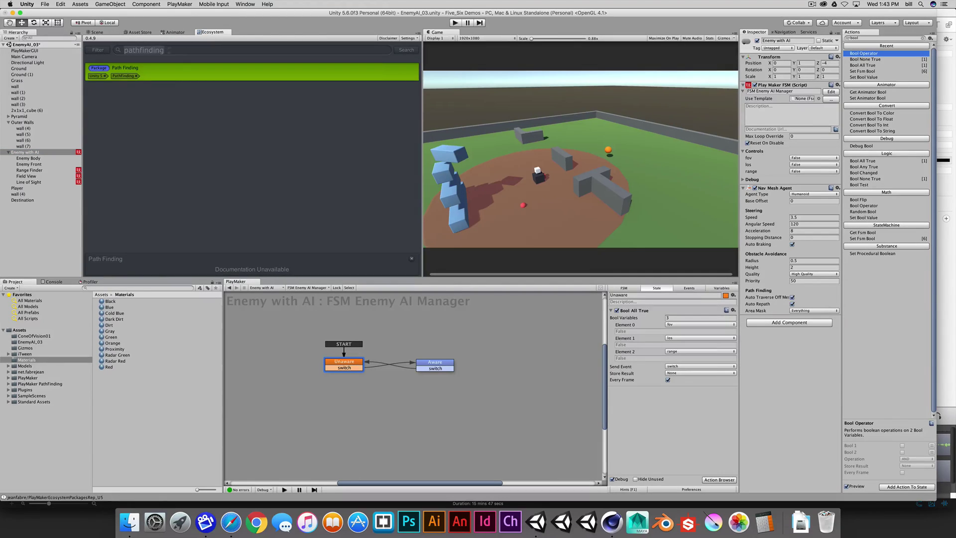
type("pathfinding")
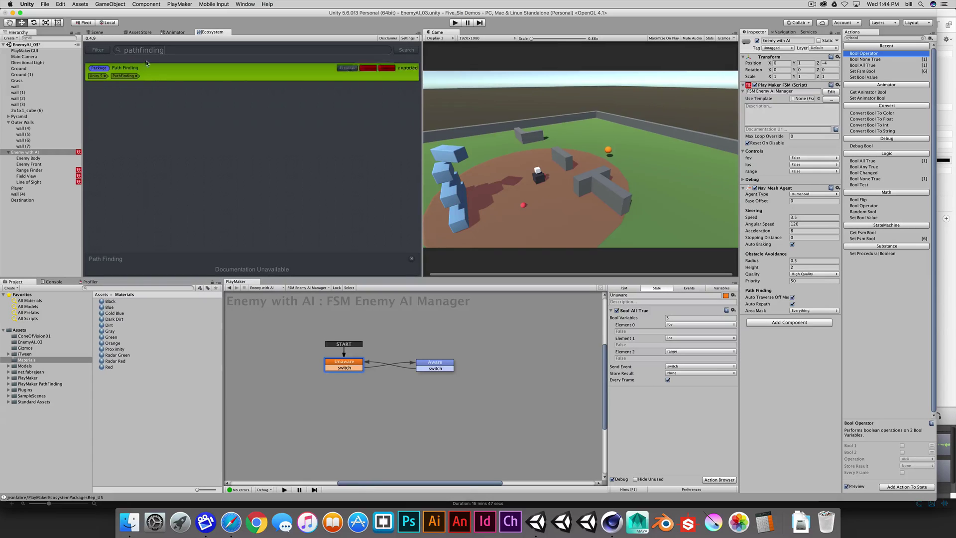
Add a NavMeshAgent Set Agent Destination As Game Object action to Unaware, targeting the Destination sphere
left_click(96, 32)
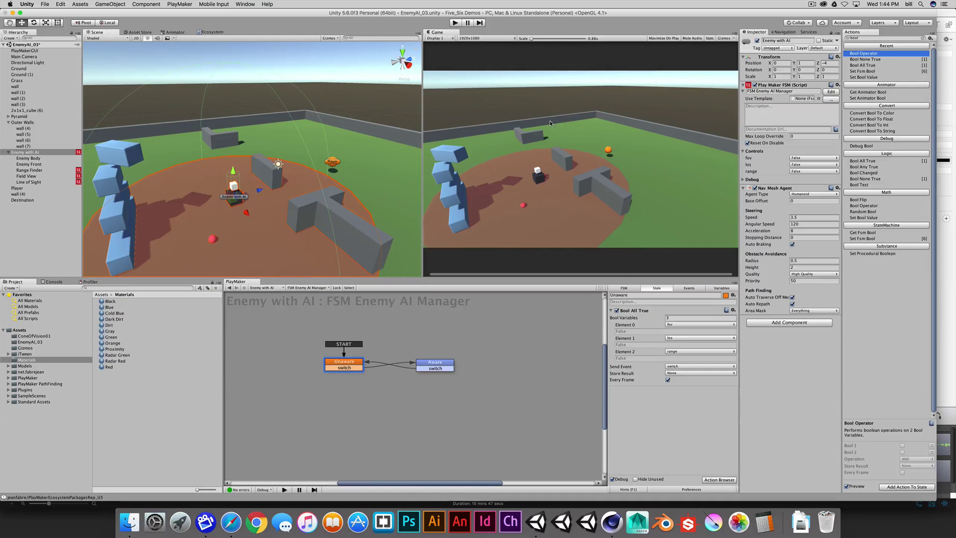
left_click(930, 38)
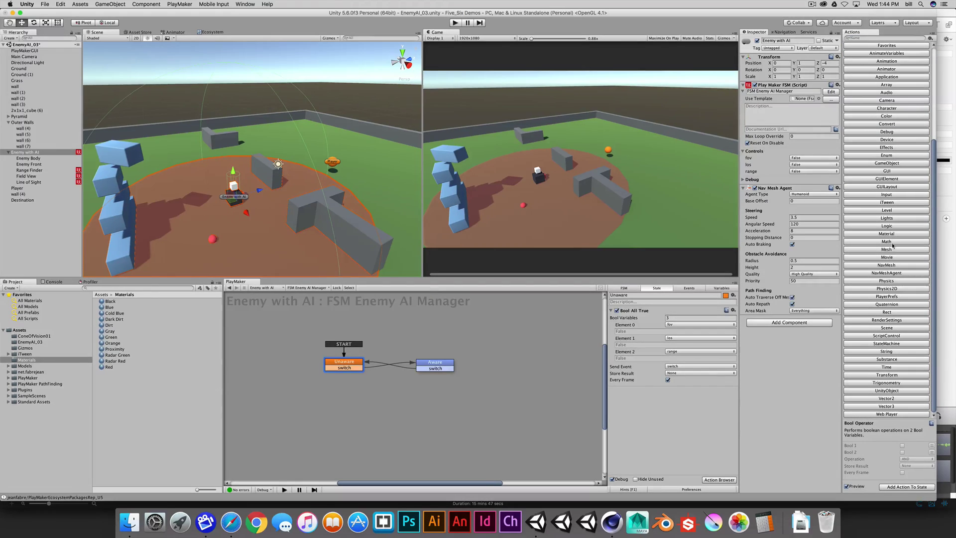
left_click(883, 273)
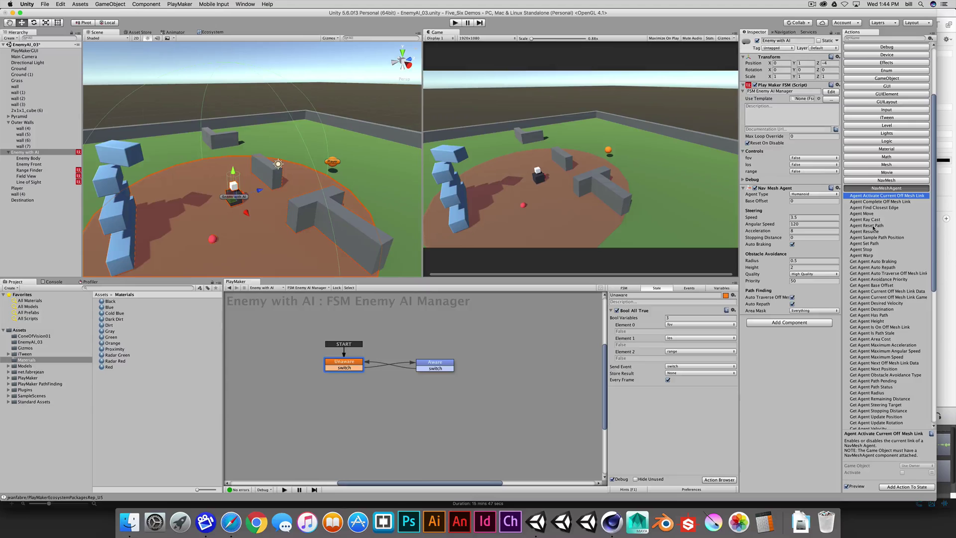
scroll(885, 245, "down", 10)
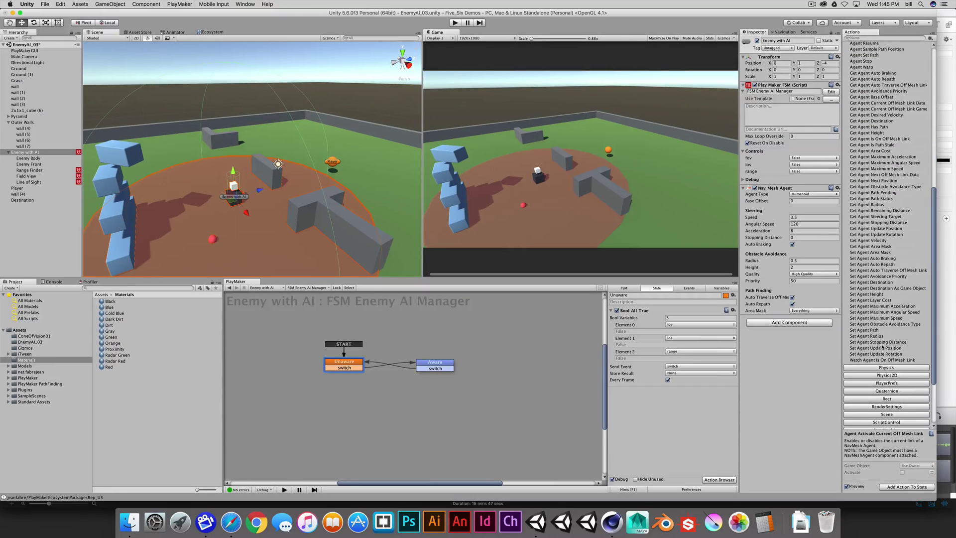
left_click(883, 283)
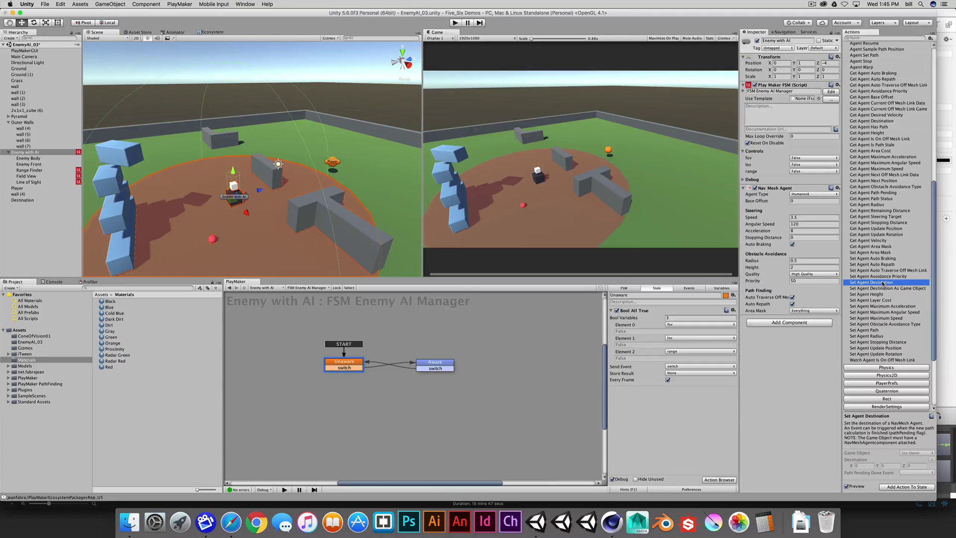
left_click(890, 288)
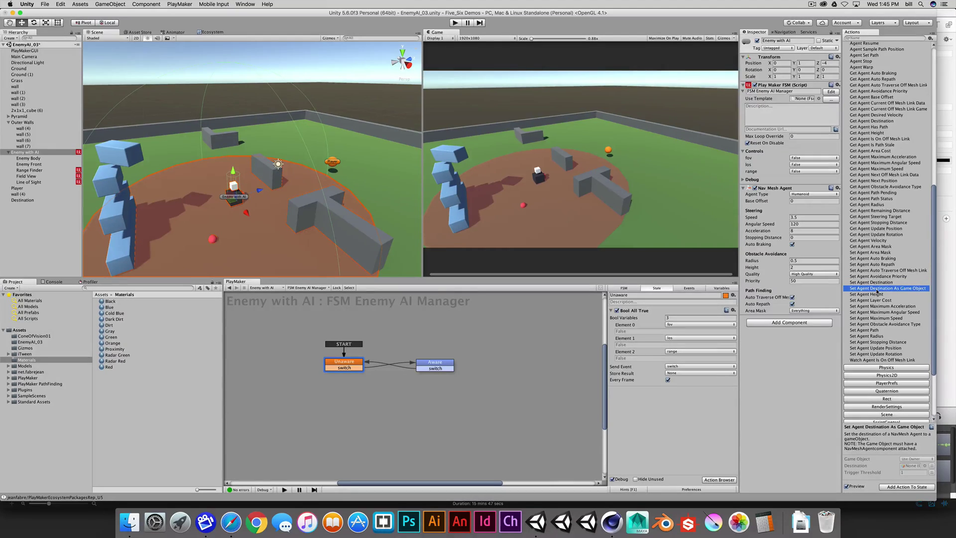
double_click(877, 291)
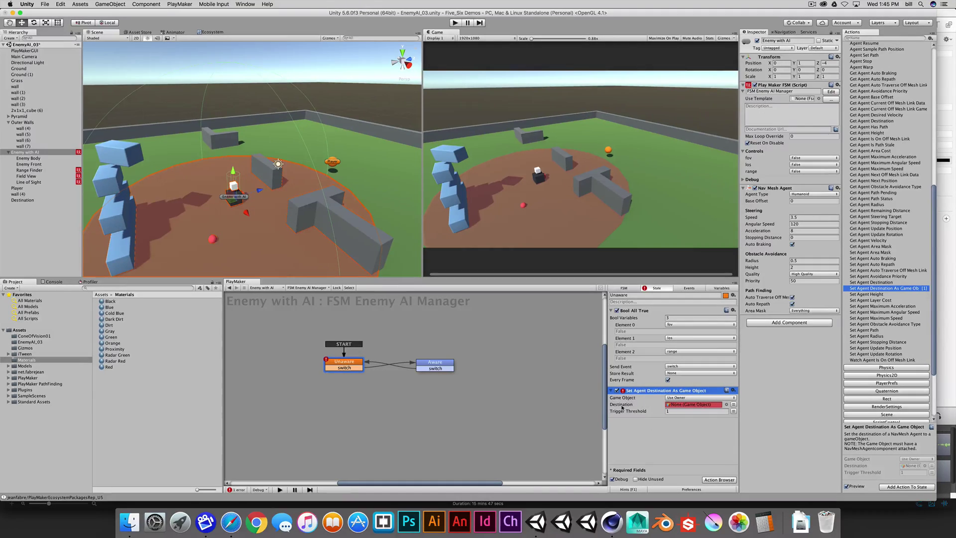
left_click_drag(23, 200, 697, 405)
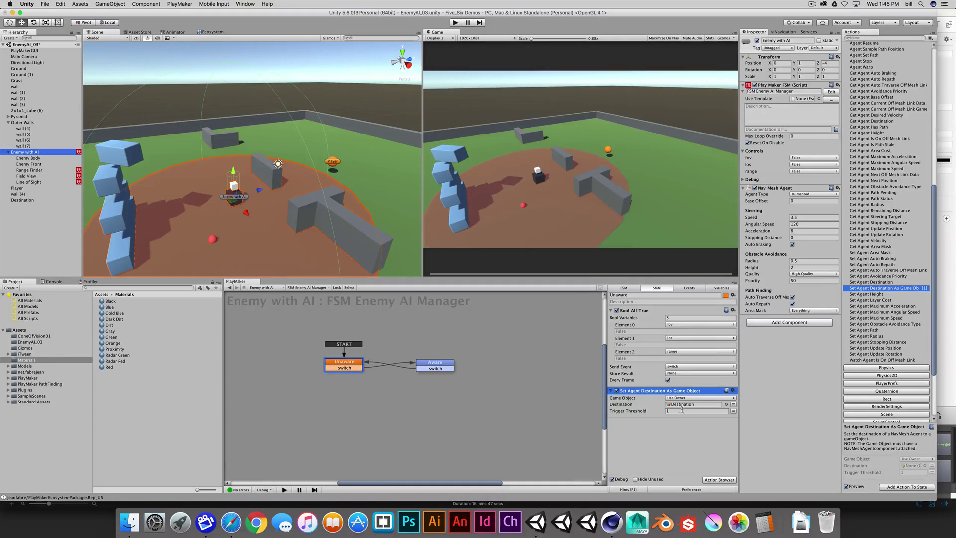
key("super+p")
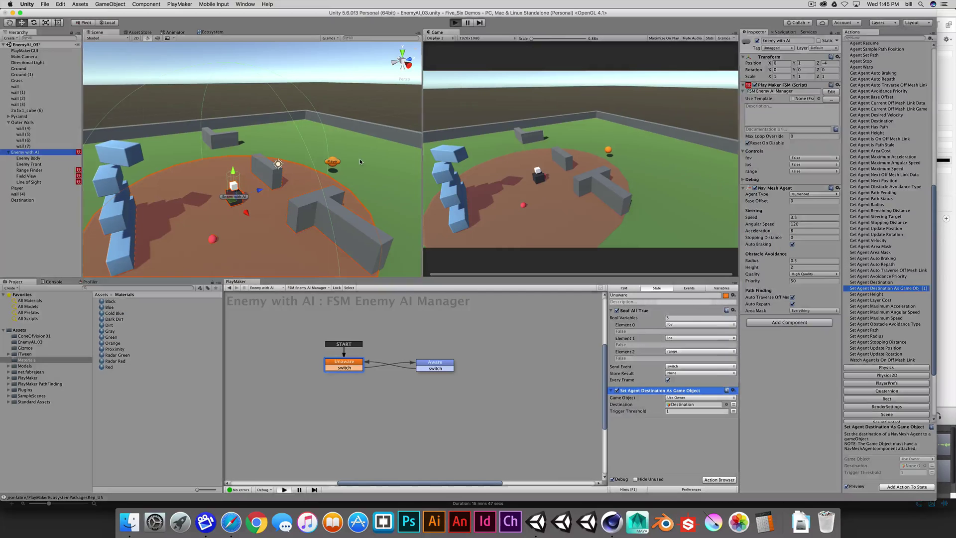
left_click(20, 200)
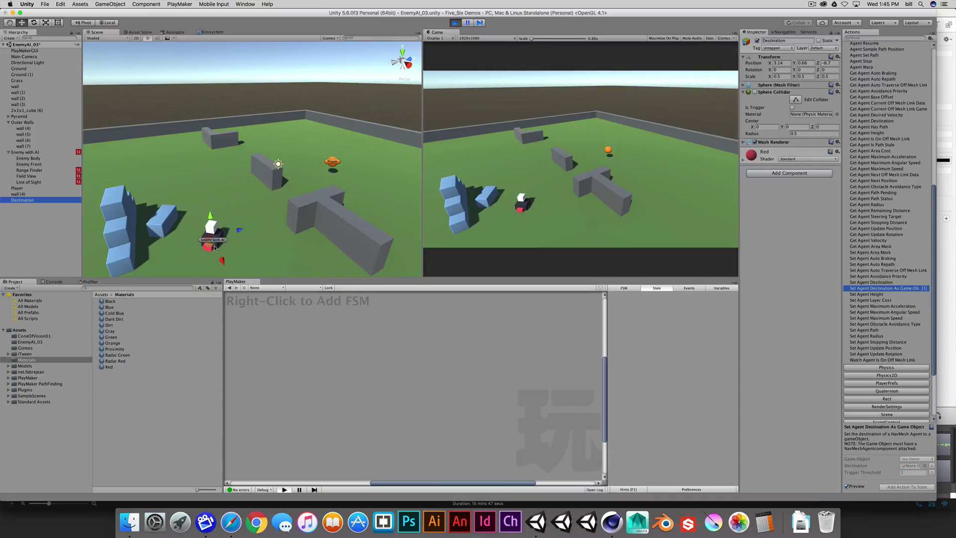
left_click_drag(212, 246, 283, 199)
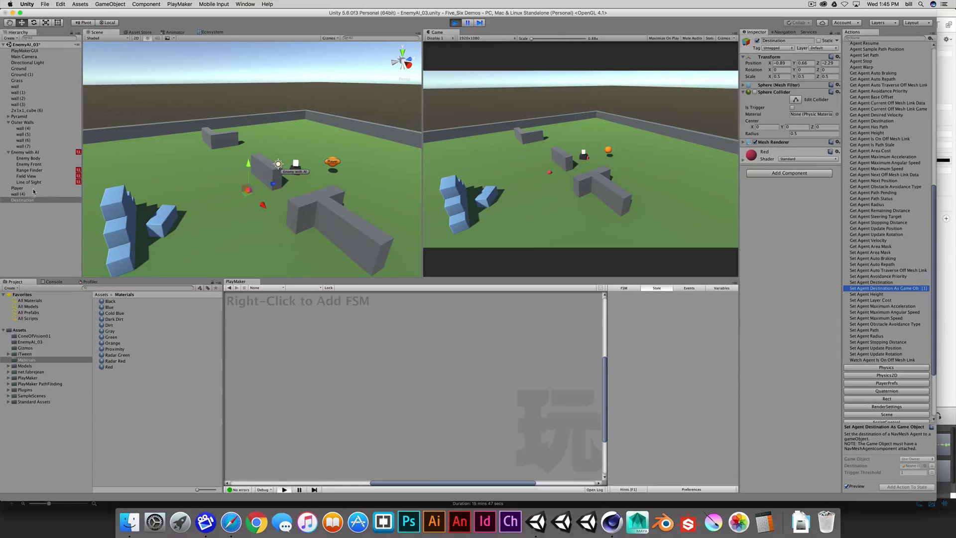
left_click(29, 152)
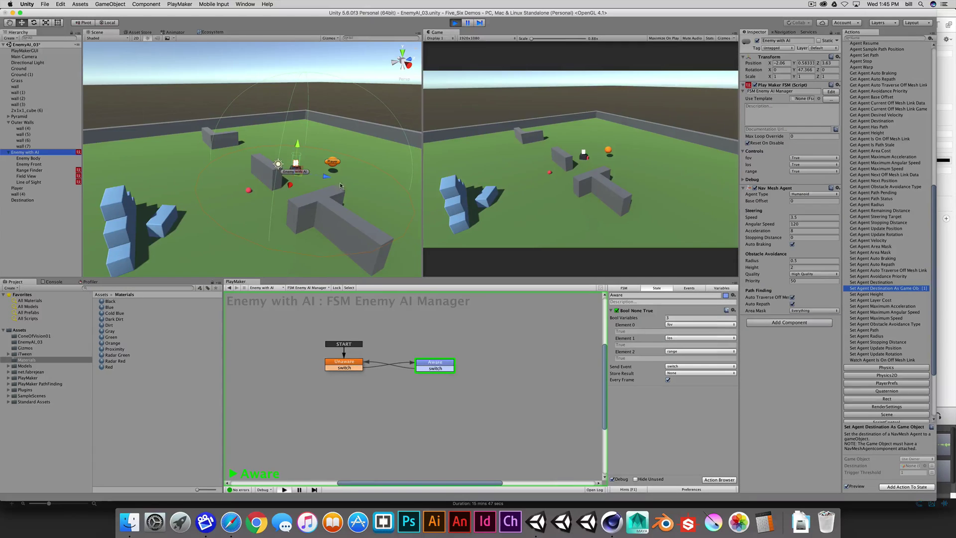
left_click(355, 365)
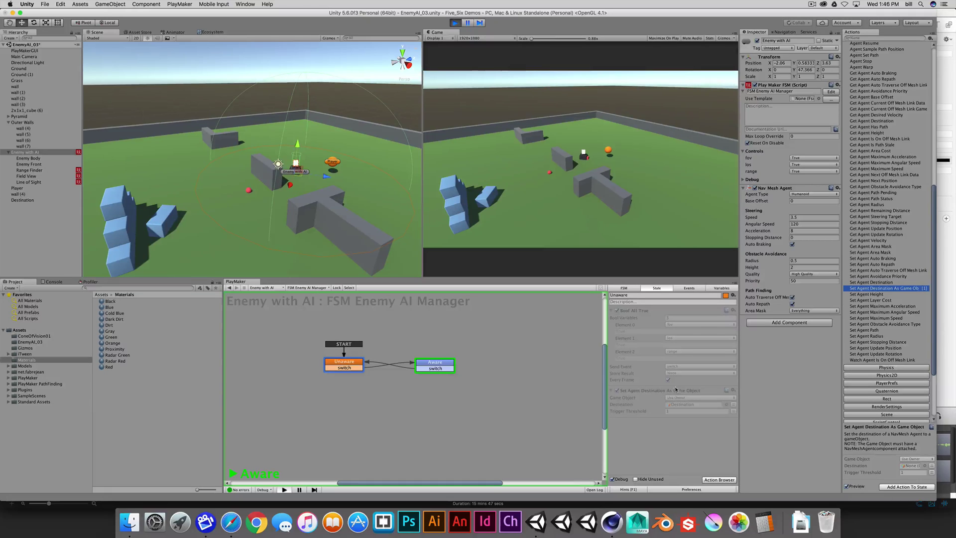
left_click(454, 23)
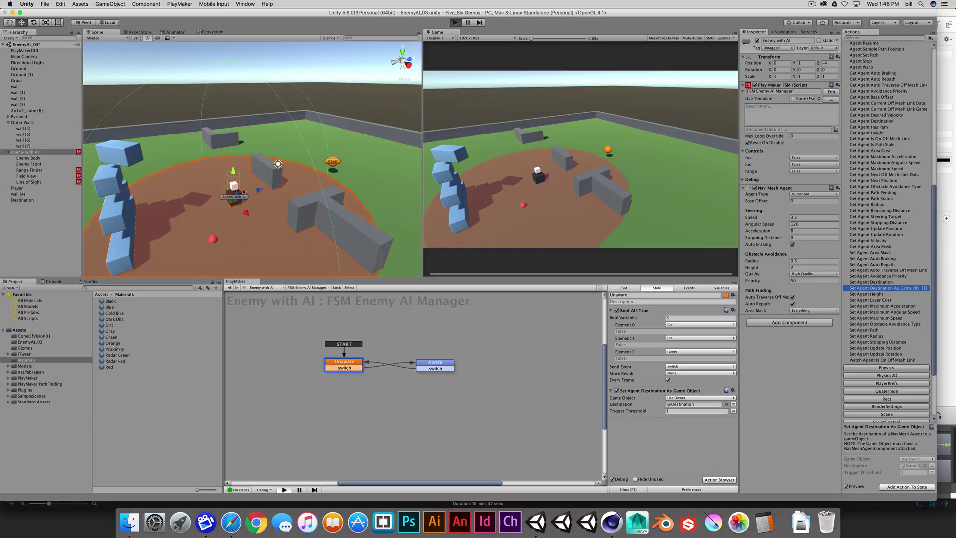
key("super+p")
left_click(18, 188)
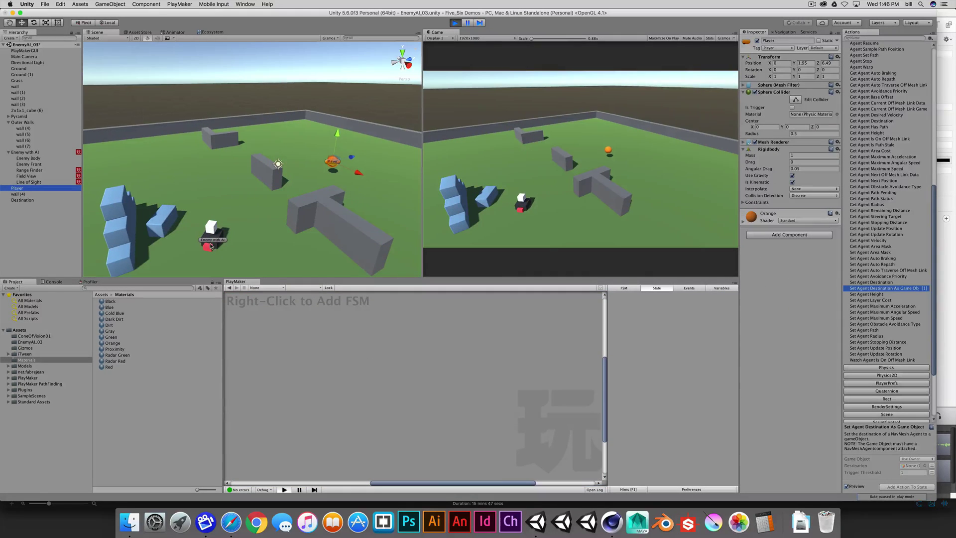
left_click(22, 200)
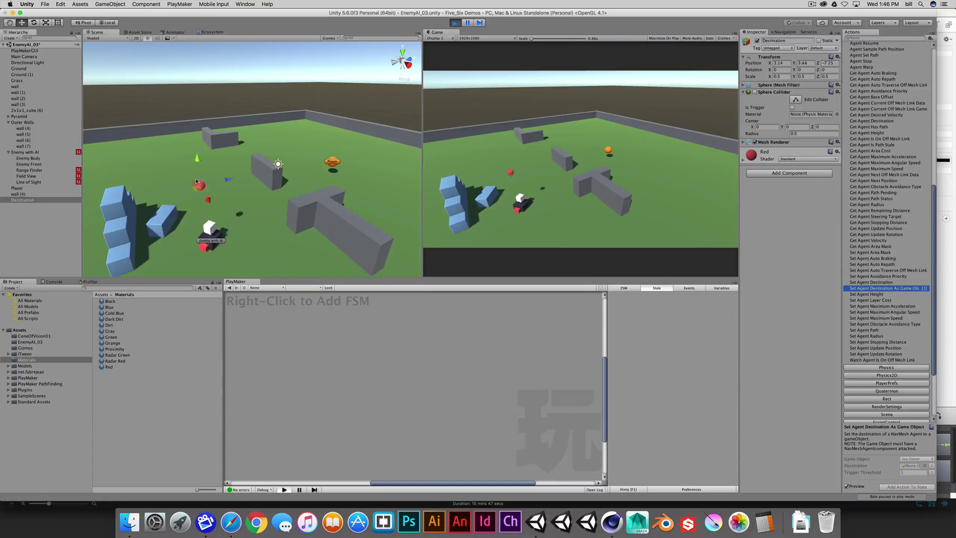
left_click_drag(218, 194, 258, 229)
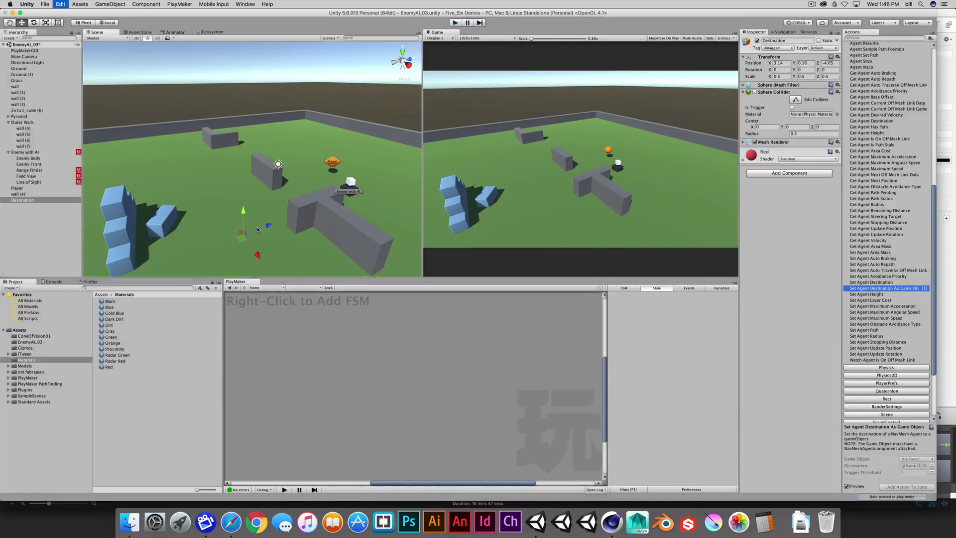
Deactivate the Player object so the enemy stays unaware, then start Play mode
left_click(33, 189)
left_click(757, 41)
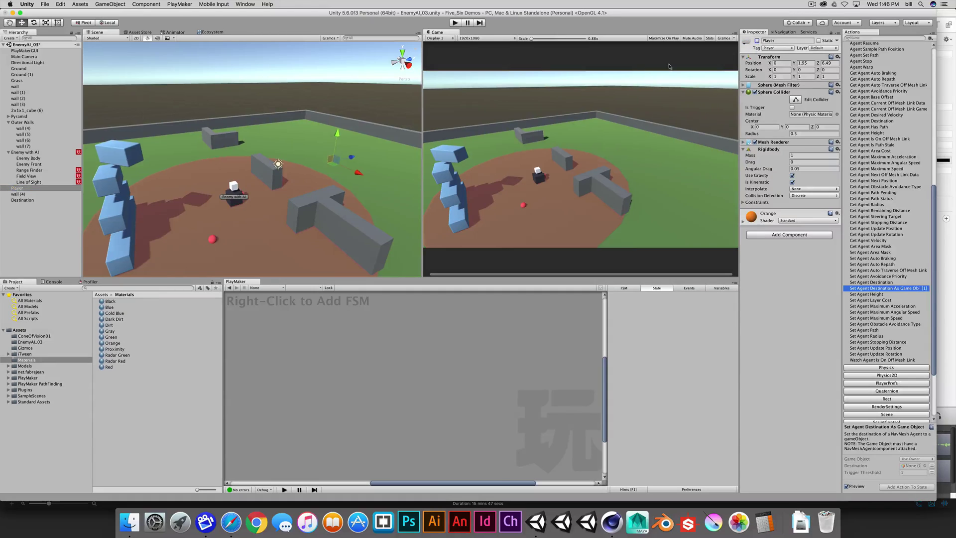
left_click(22, 200)
key("super+p")
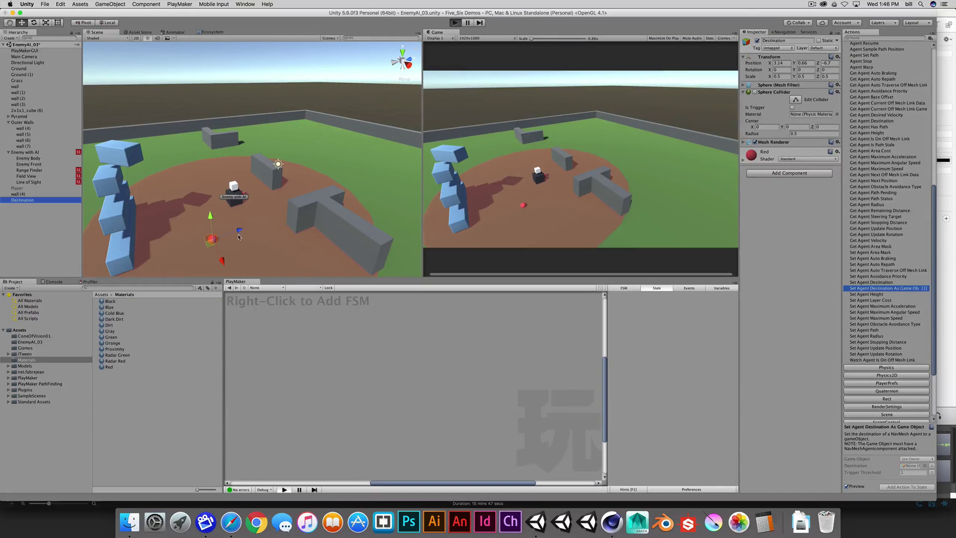
Drag the Destination sphere around the arena to watch the enemy follow, then stop playing
mouse_move(211, 239)
left_mouse_down()
mouse_move(281, 182)
mouse_move(237, 161)
mouse_move(271, 158)
mouse_move(321, 238)
mouse_move(293, 331)
left_mouse_up()
mouse_move(307, 215)
left_mouse_down()
mouse_move(361, 208)
mouse_move(366, 227)
mouse_move(334, 247)
mouse_move(299, 251)
mouse_move(339, 264)
mouse_move(372, 258)
left_mouse_up()
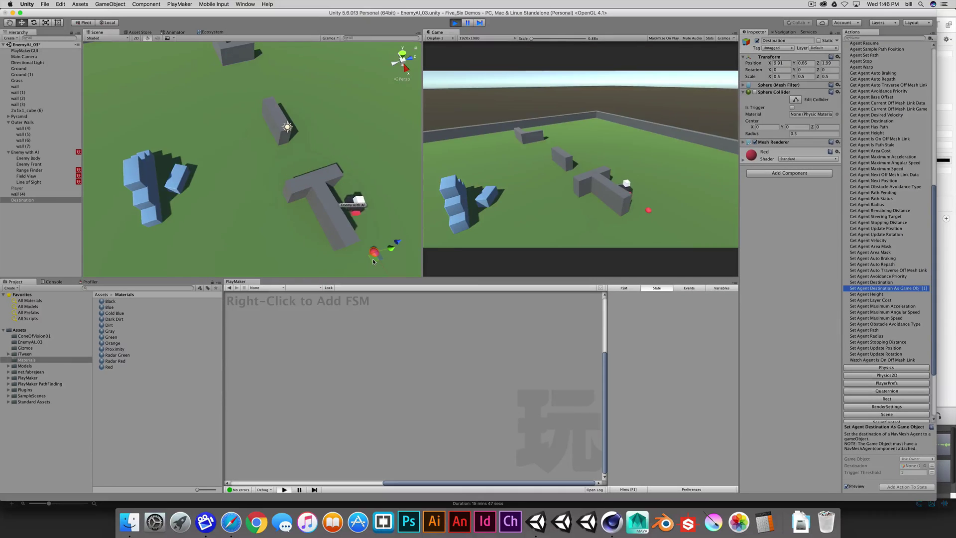
left_click_drag(373, 259, 98, 196)
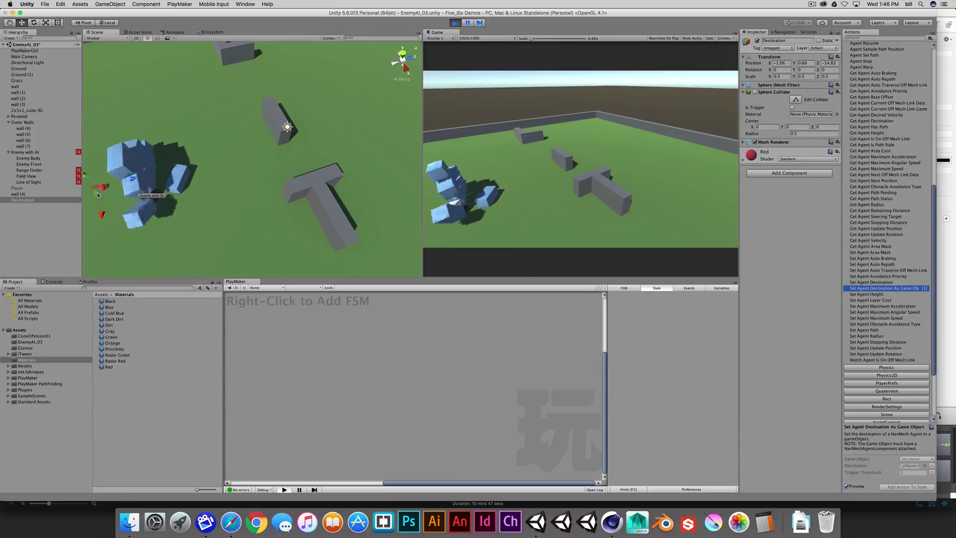
left_click_drag(97, 195, 192, 126)
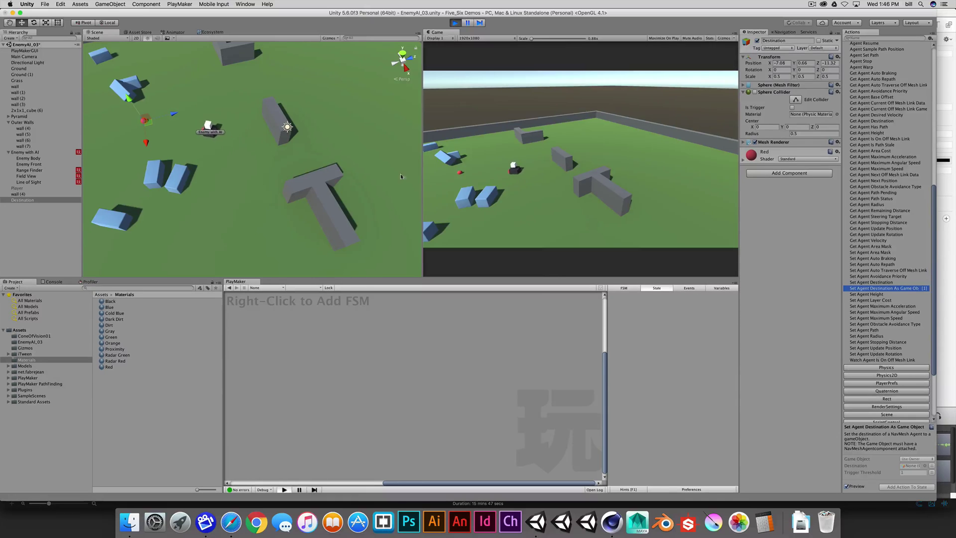
key("super+p")
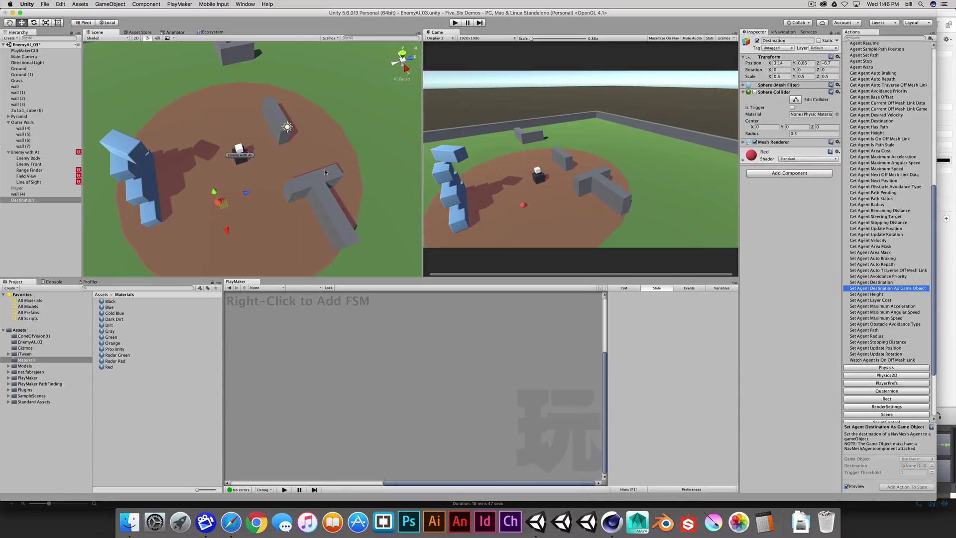
Activate the Player and give the Aware state a Set Agent Destination As Game Object action targeting Player
left_click(18, 189)
left_click(757, 41)
left_click(25, 152)
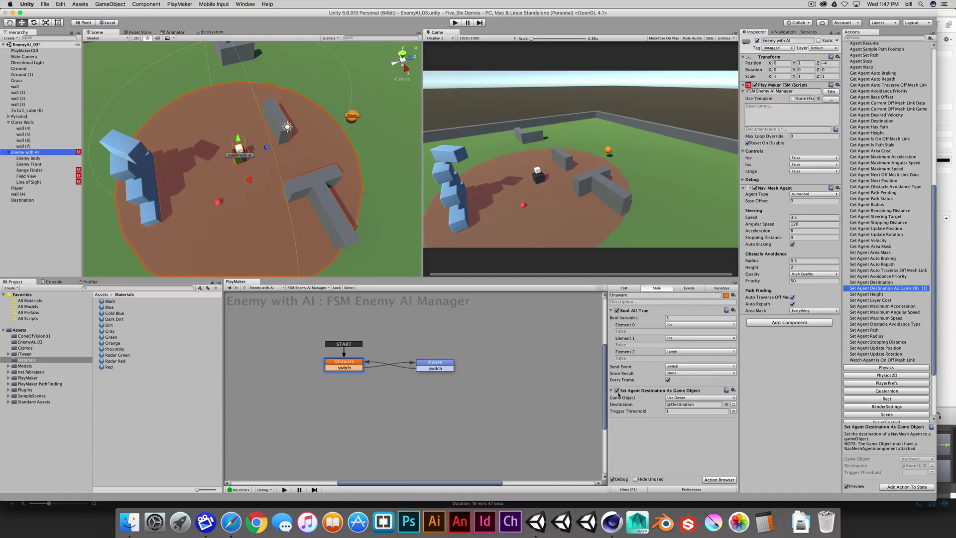
left_click(439, 365)
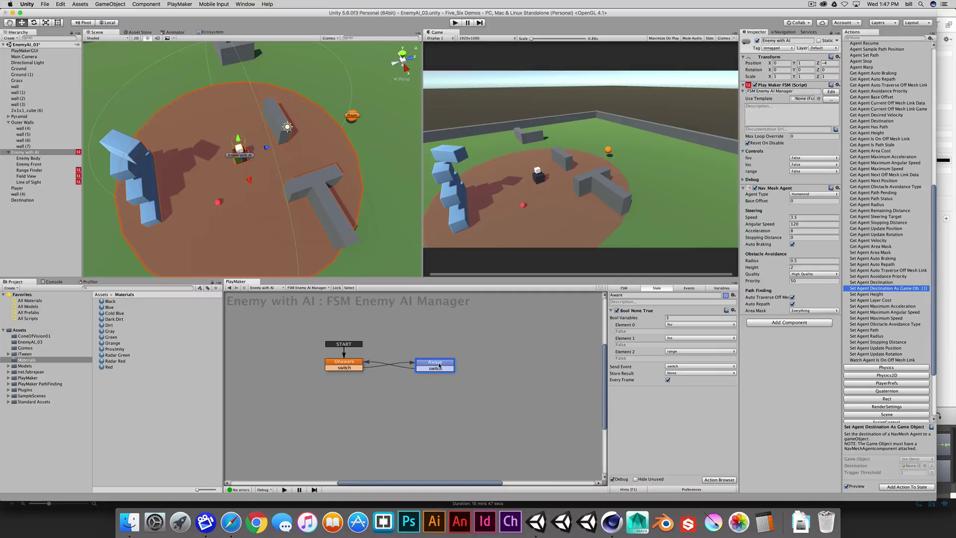
double_click(880, 289)
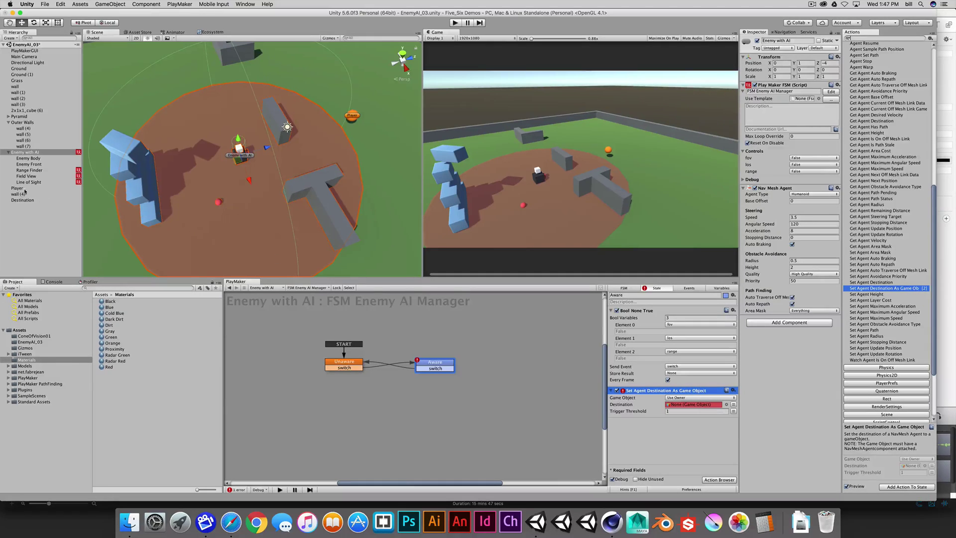
left_click_drag(23, 190, 683, 405)
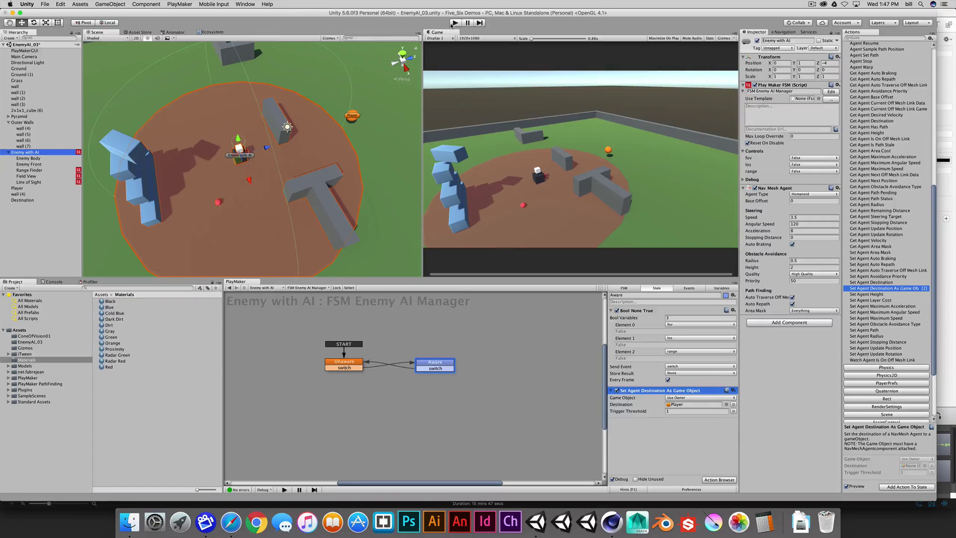
Select the Destination sphere and start playing the scene
left_click(275, 113)
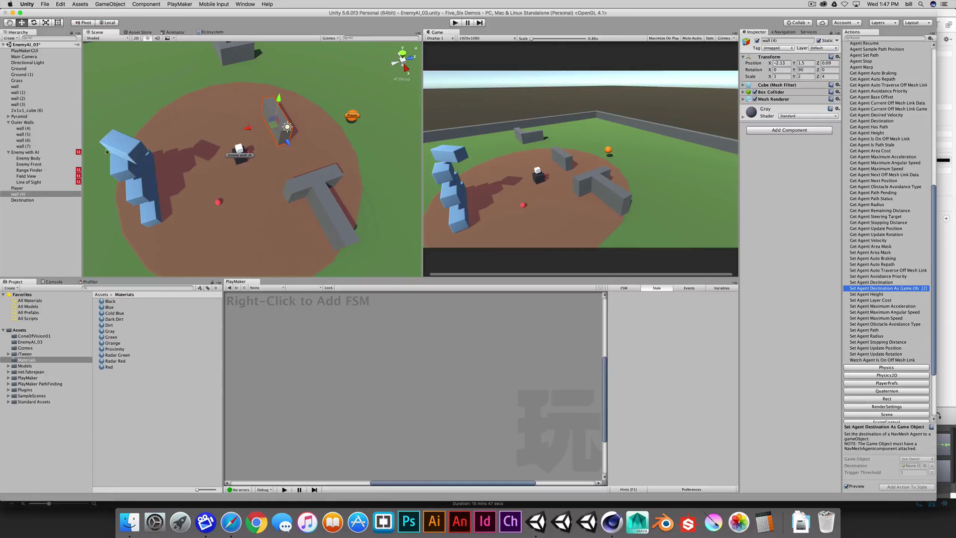
left_click(23, 200)
left_click(453, 22)
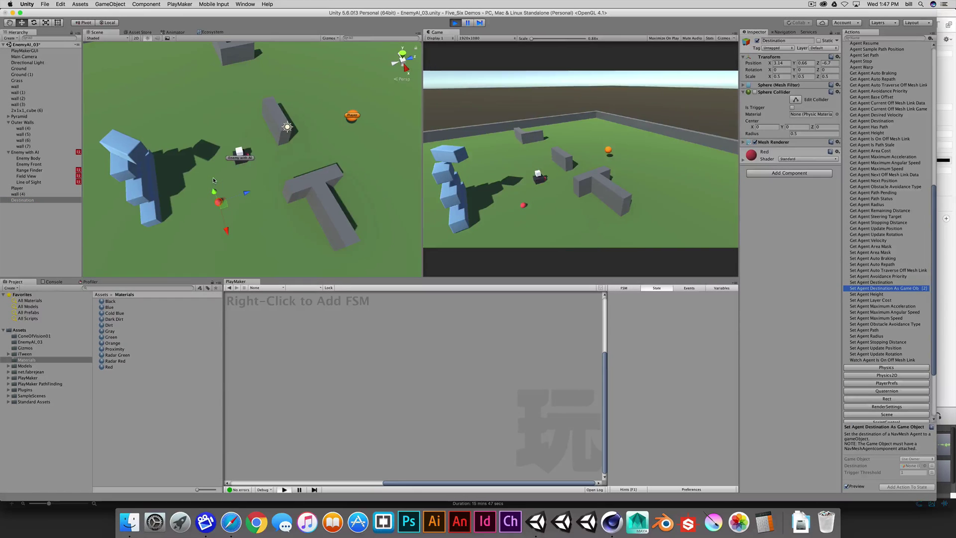
Select the enemy to watch its state machine, then nudge the Destination sphere lower
left_click_drag(211, 183, 168, 155, "alt")
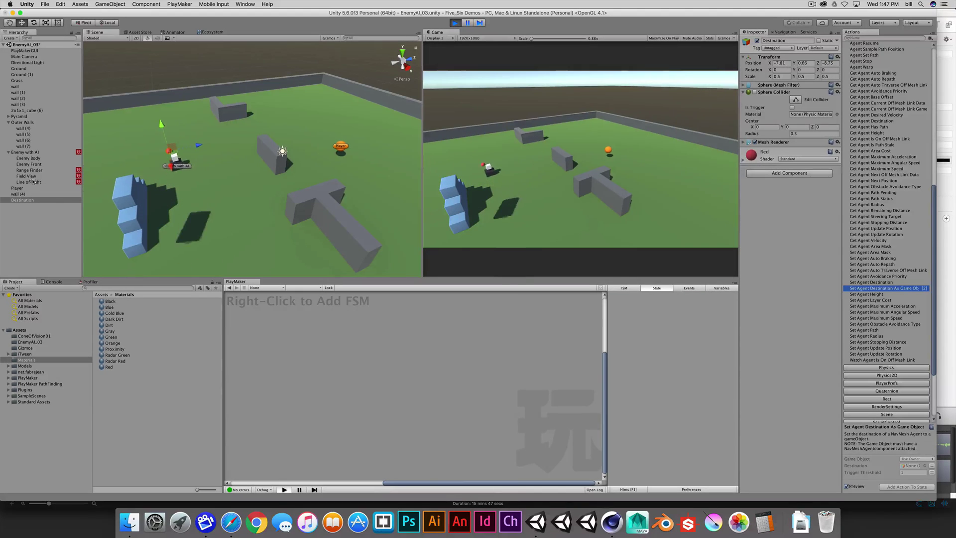
left_click(169, 146)
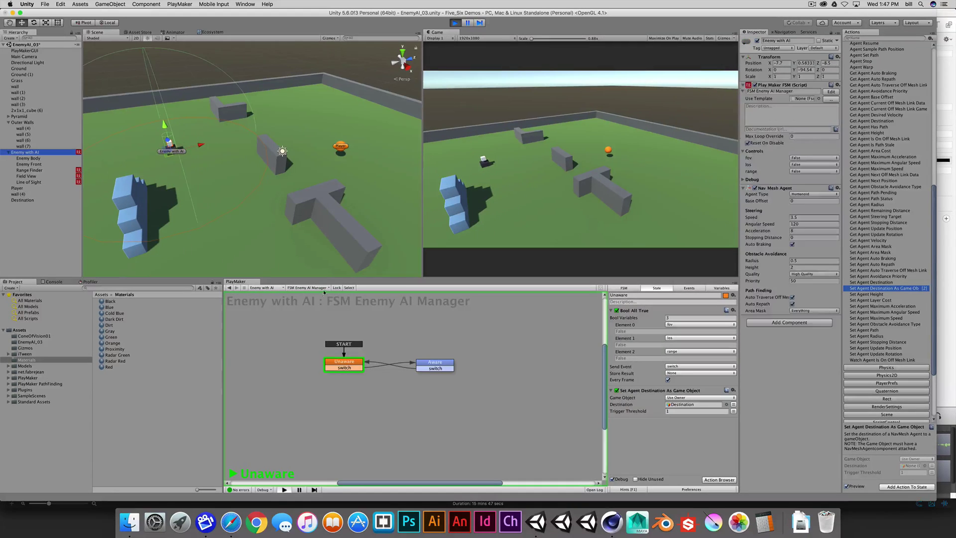
left_click(334, 288)
left_click(43, 199)
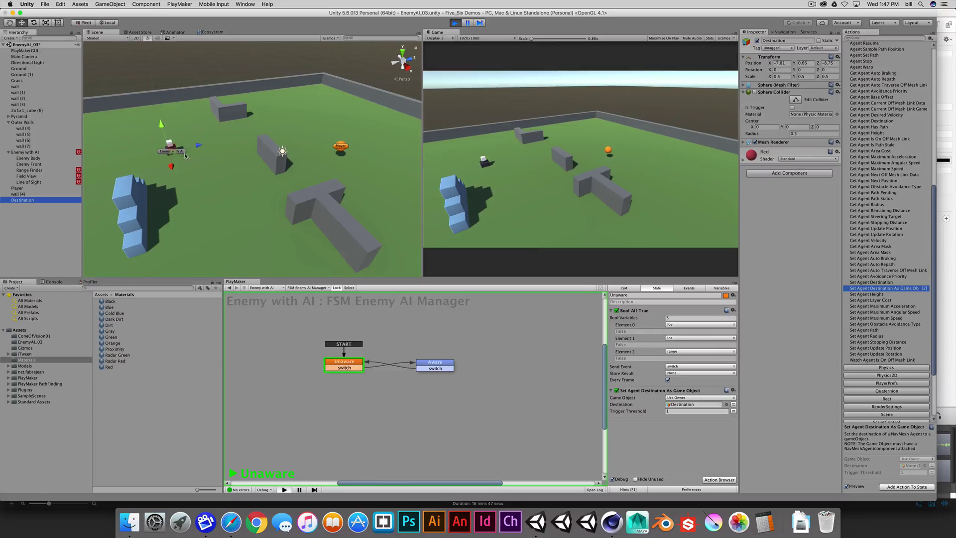
left_click_drag(181, 120, 193, 135)
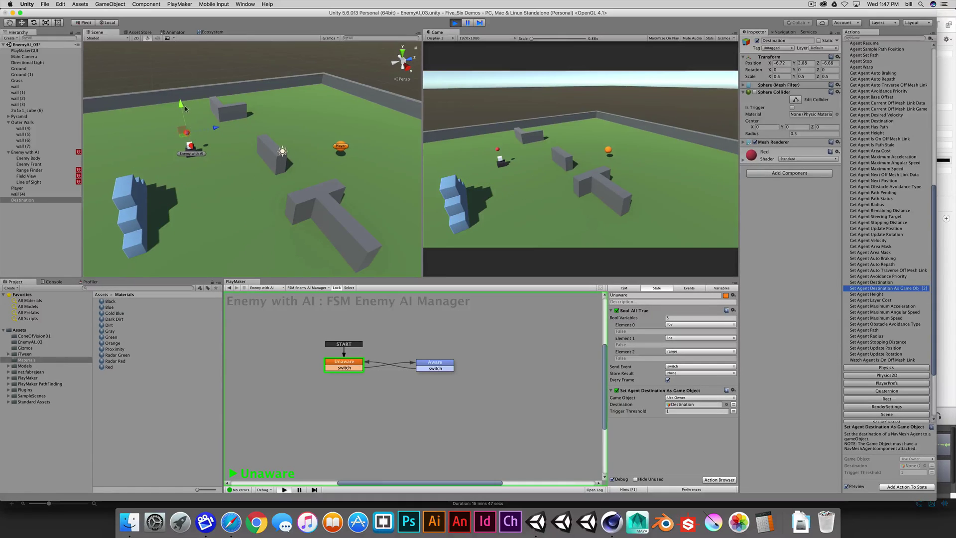
Drag the Destination sphere left across the arena, then move the Player sphere beside it
right_click_drag(259, 154, 327, 158)
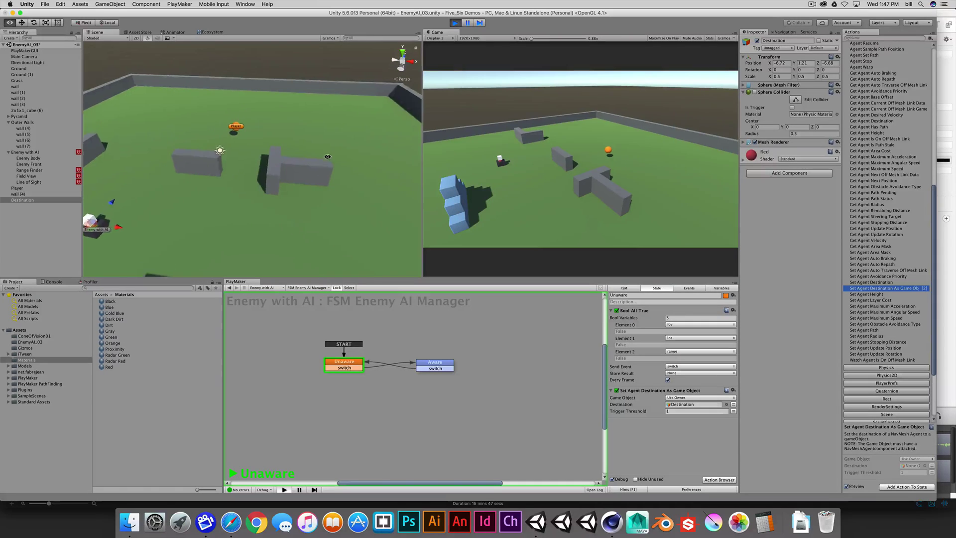
middle_click_drag(157, 191, 223, 200)
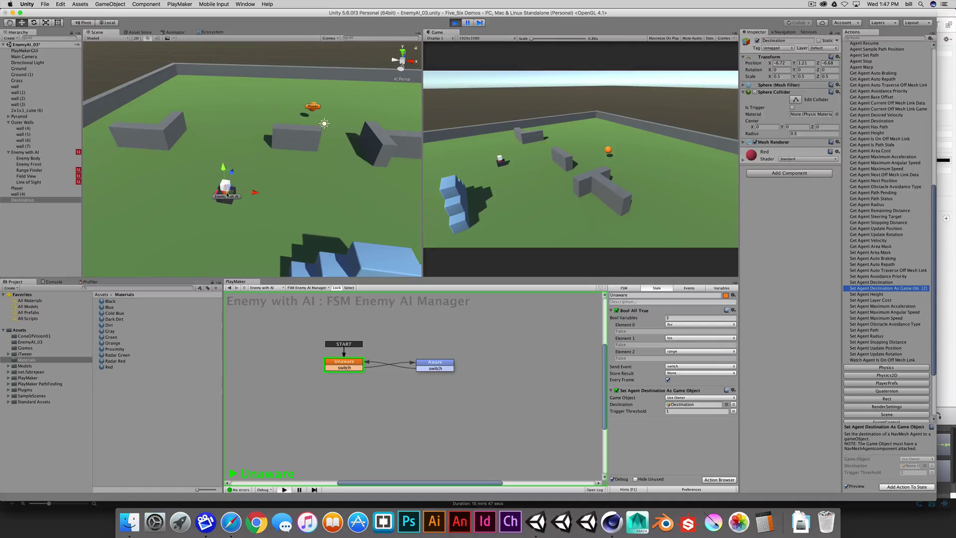
left_click_drag(227, 194, 318, 219)
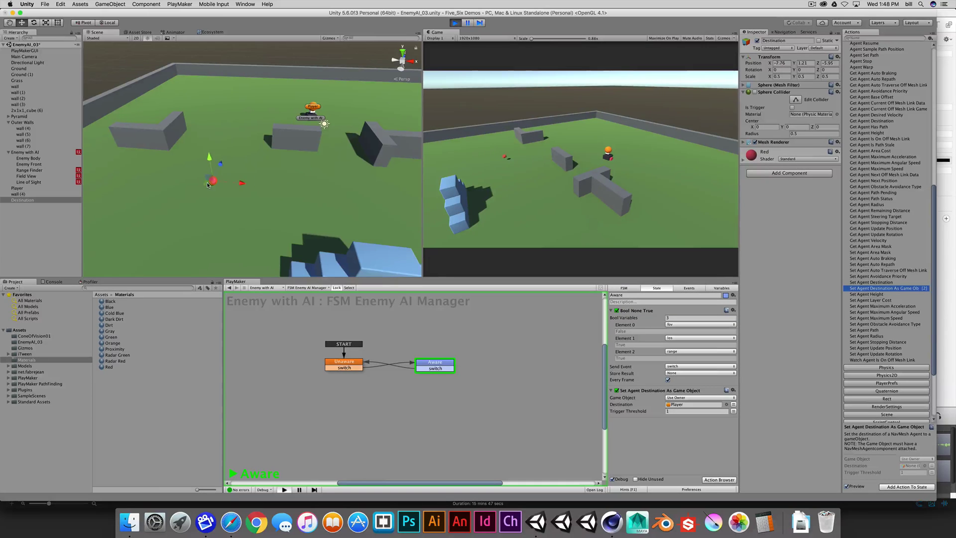
left_click_drag(369, 194, 221, 192)
left_click(17, 188)
left_click_drag(311, 111, 147, 145)
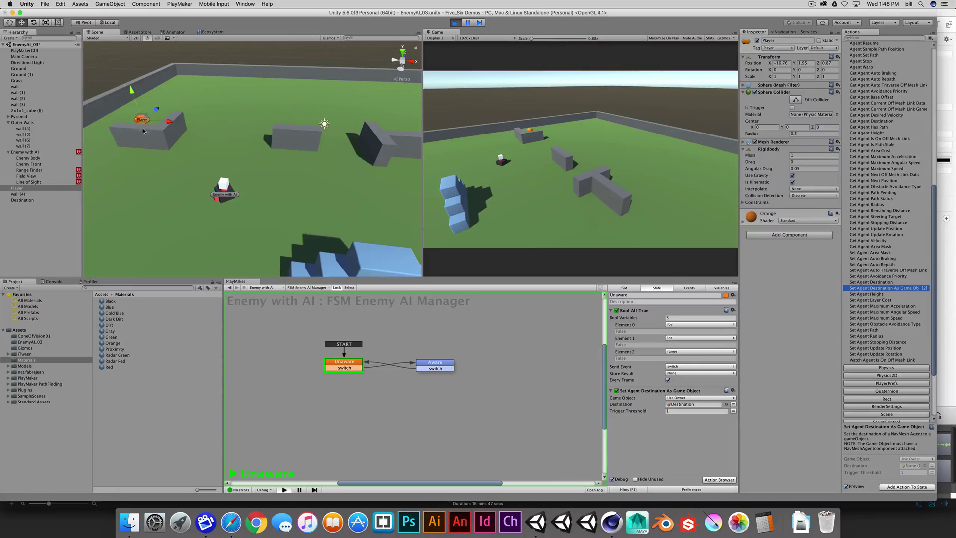
Move the Player to the far block, then back and forth near the enemy while checking its state
left_click_drag(143, 130, 277, 186)
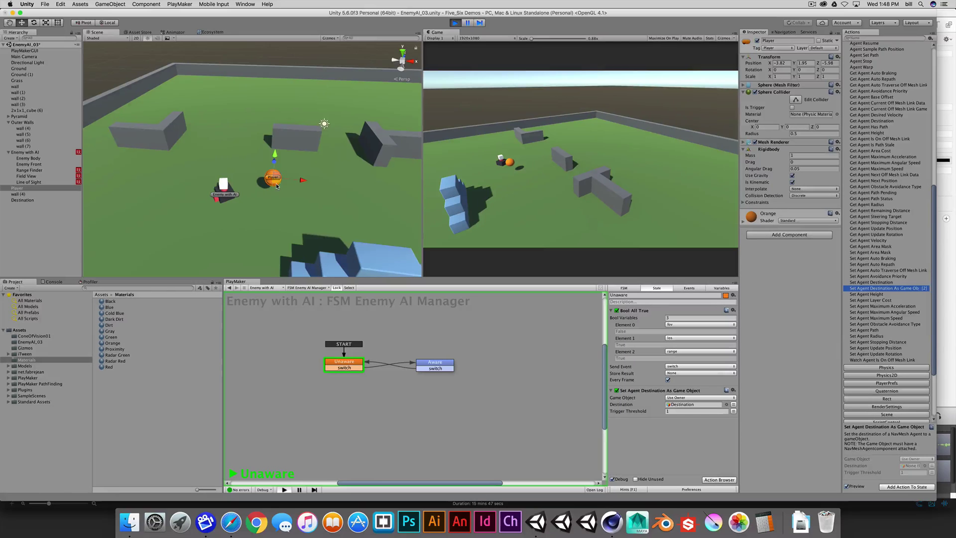
left_click(29, 153)
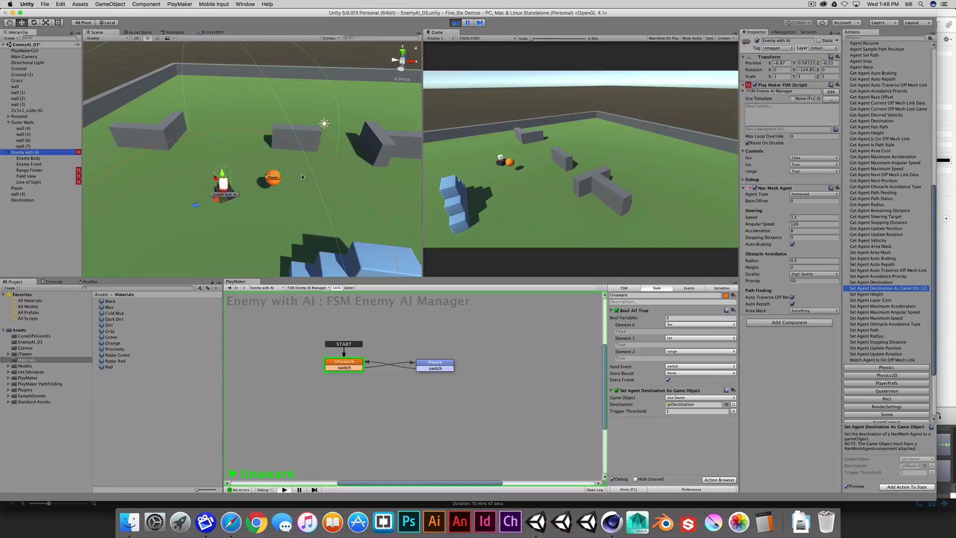
left_click(831, 34)
left_click(18, 189)
mouse_move(273, 178)
left_mouse_down()
mouse_move(283, 188)
mouse_move(263, 175)
mouse_move(290, 178)
left_mouse_up()
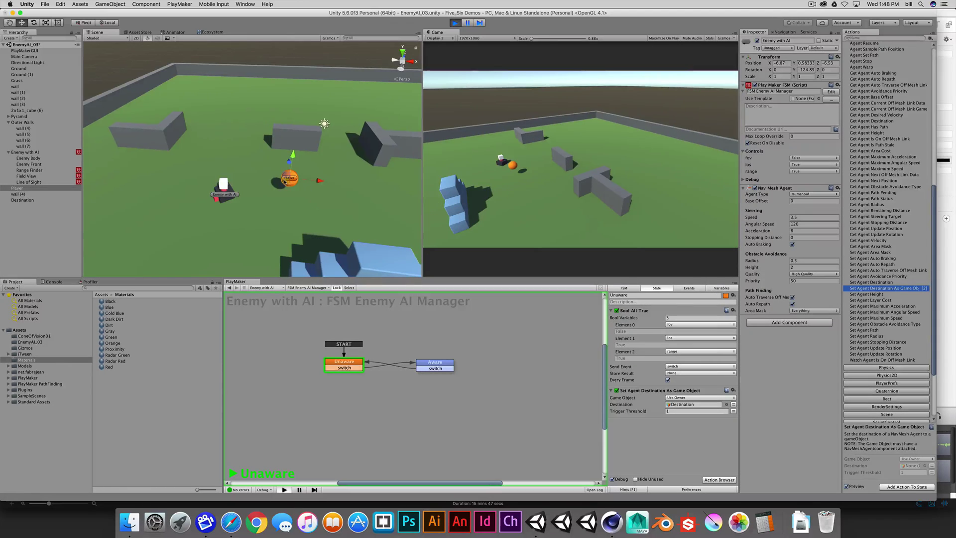
left_click_drag(283, 182, 194, 136)
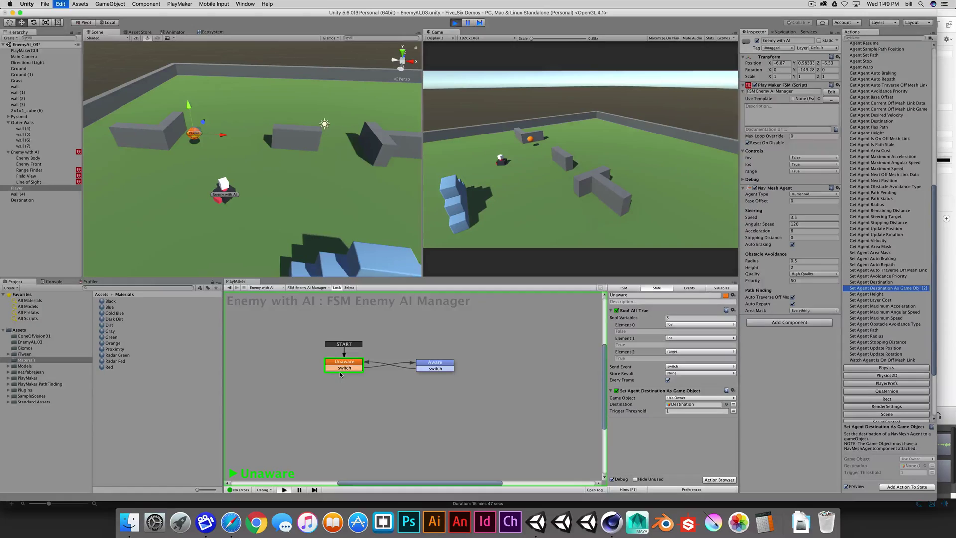
Stop playing and duplicate the Destination sphere twice, moving the first copy down-right
key("super+p")
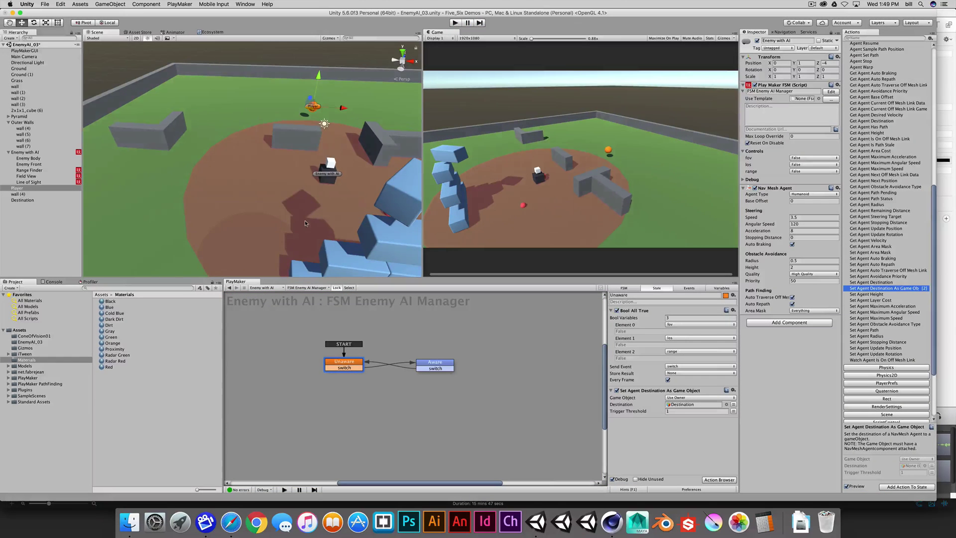
left_click_drag(305, 221, 183, 177, "alt")
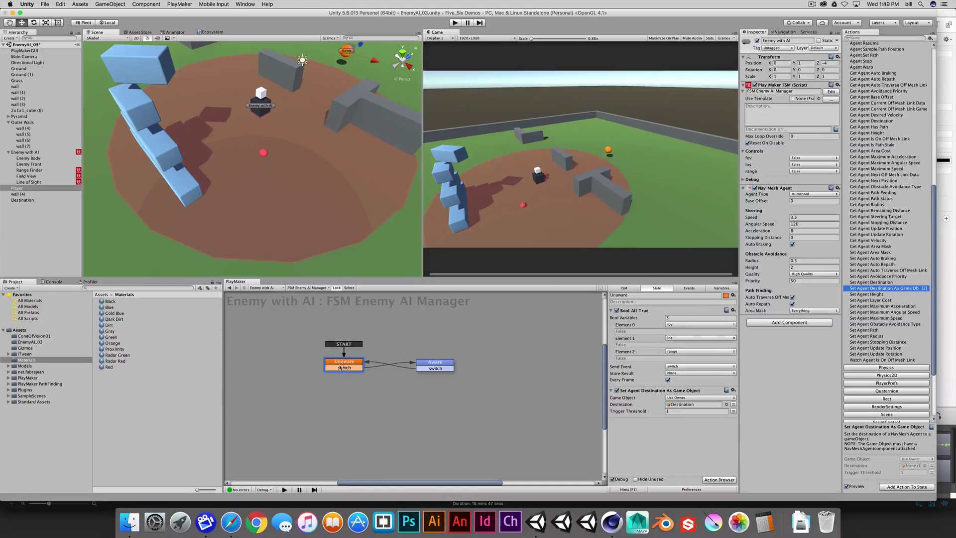
left_click(263, 152)
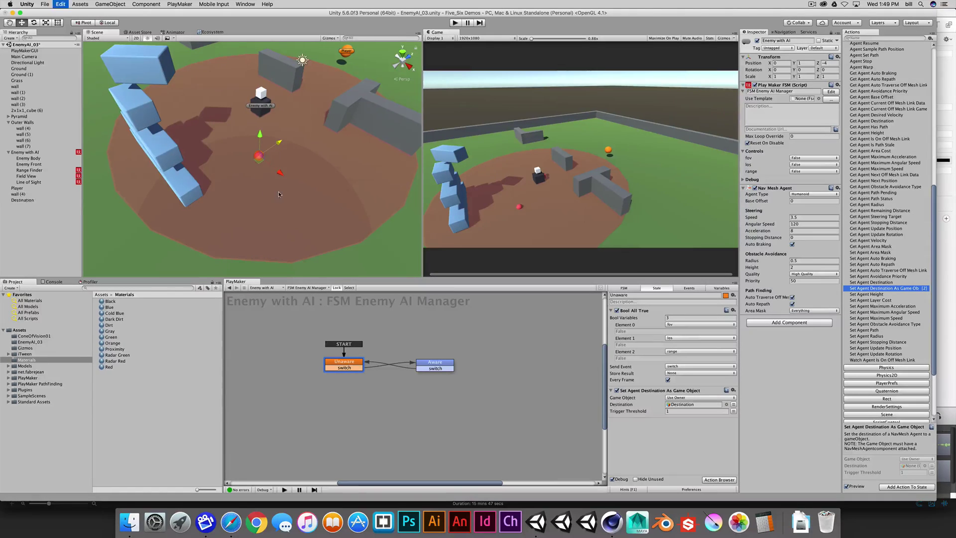
key("super+d")
left_click_drag(280, 173, 95, 91)
key("super+d")
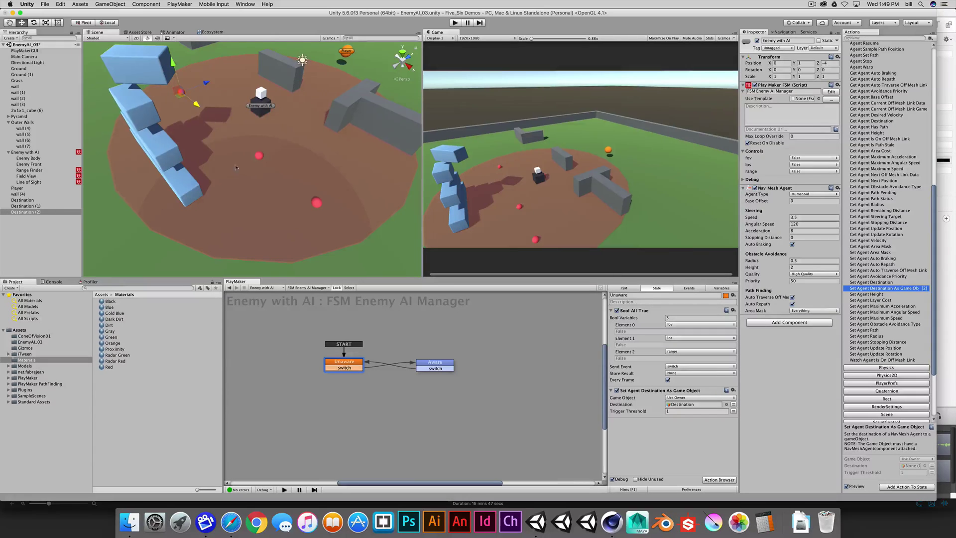
Reposition the original Destination down-left and Destination (2) toward the arena's upper left
left_click(259, 156)
left_click_drag(272, 150, 254, 157)
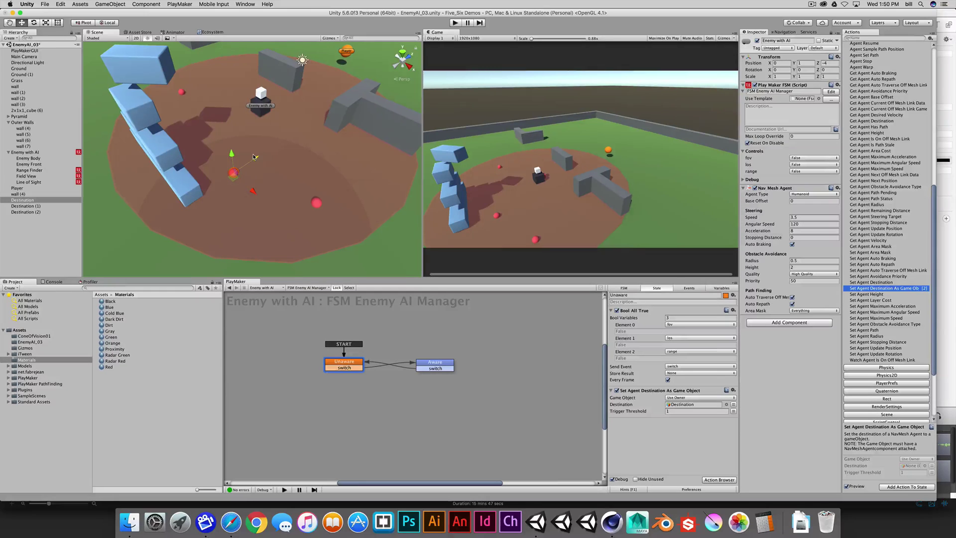
left_click(181, 93)
left_click_drag(194, 104, 221, 126)
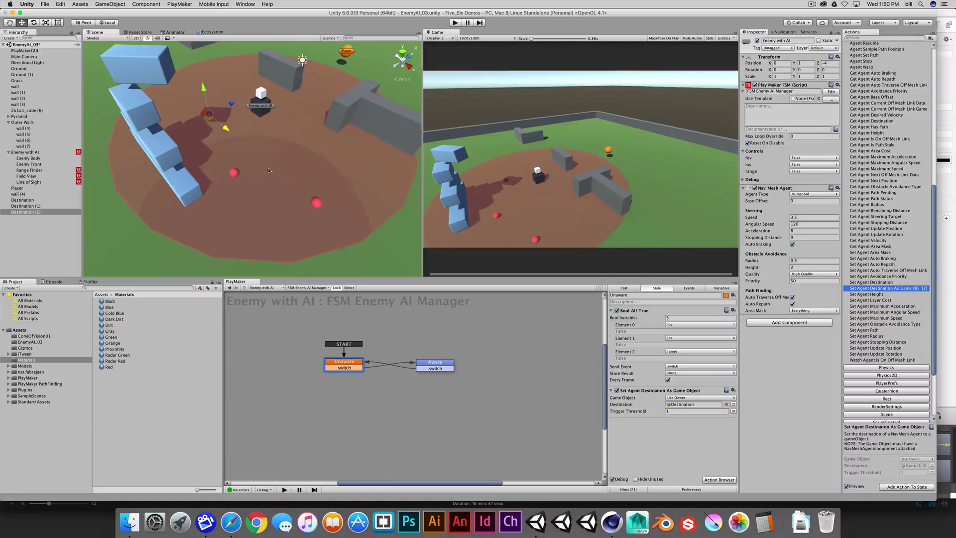
middle_click_drag(268, 169, 207, 201)
left_click_drag(206, 201, 168, 115, "alt")
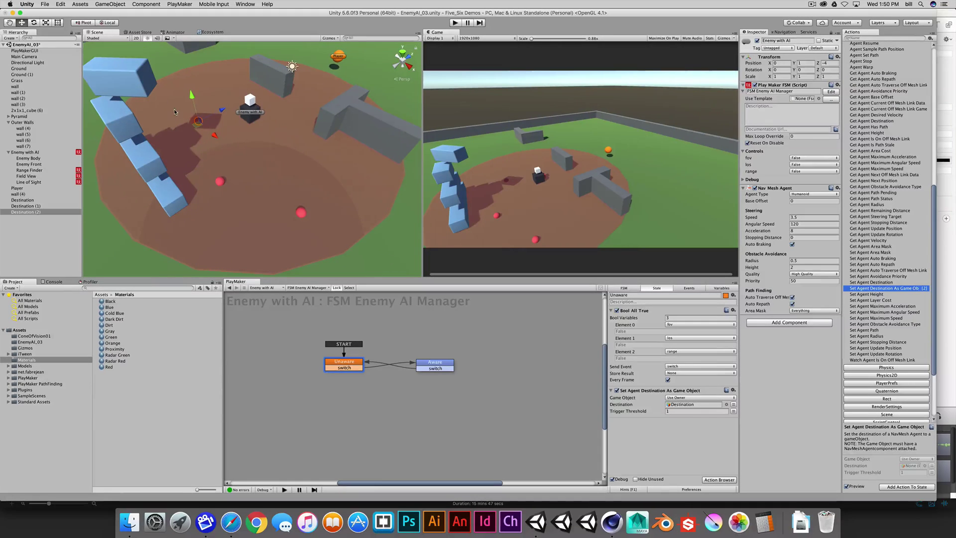